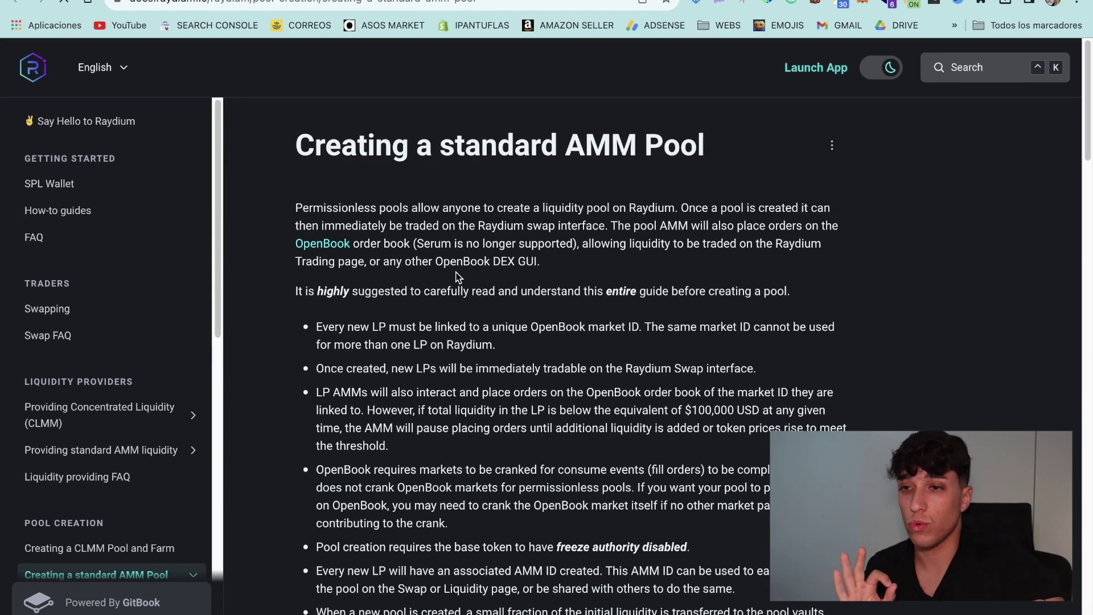
# - Scroll the AMM pool guide to the 'Obtain an OpenBook Market ID' steps and highlight them
pyautogui.scroll(-2, 478, 342)
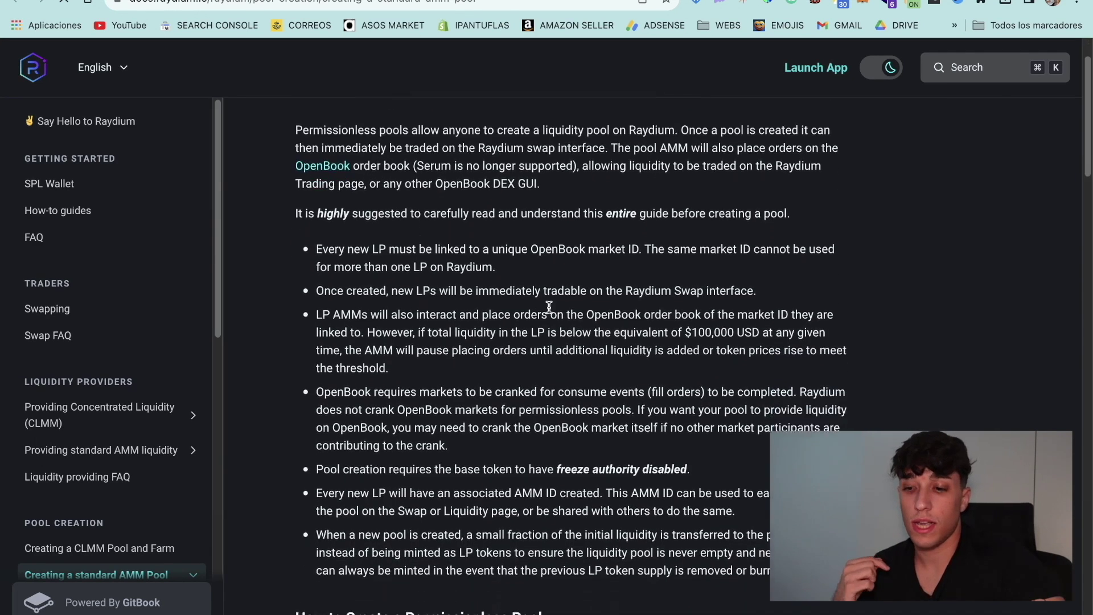
pyautogui.scroll(-2, 640, 325)
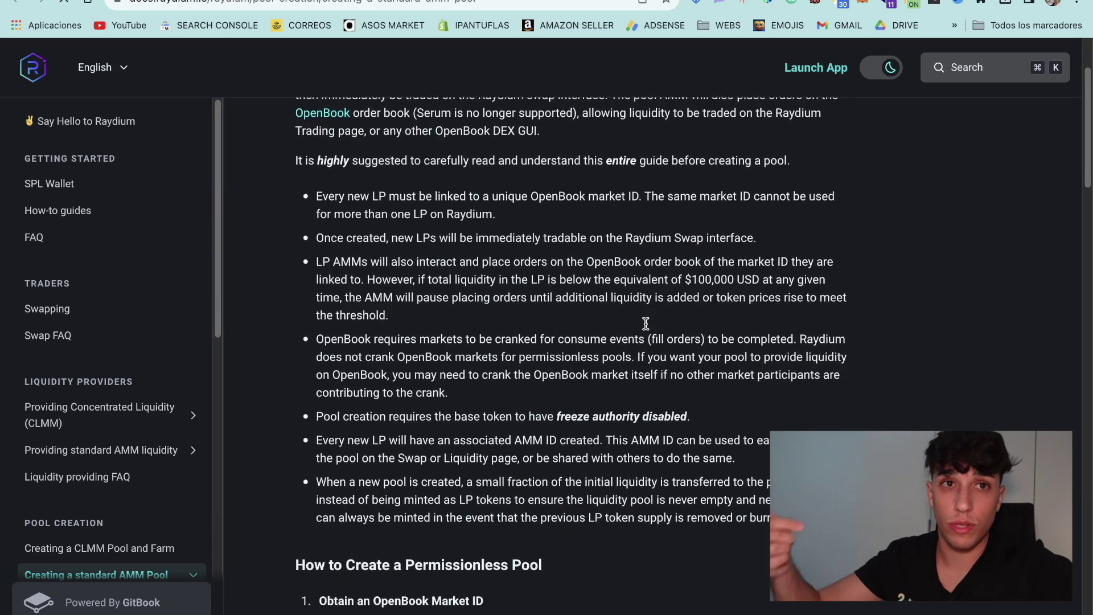
pyautogui.scroll(-3, 645, 323)
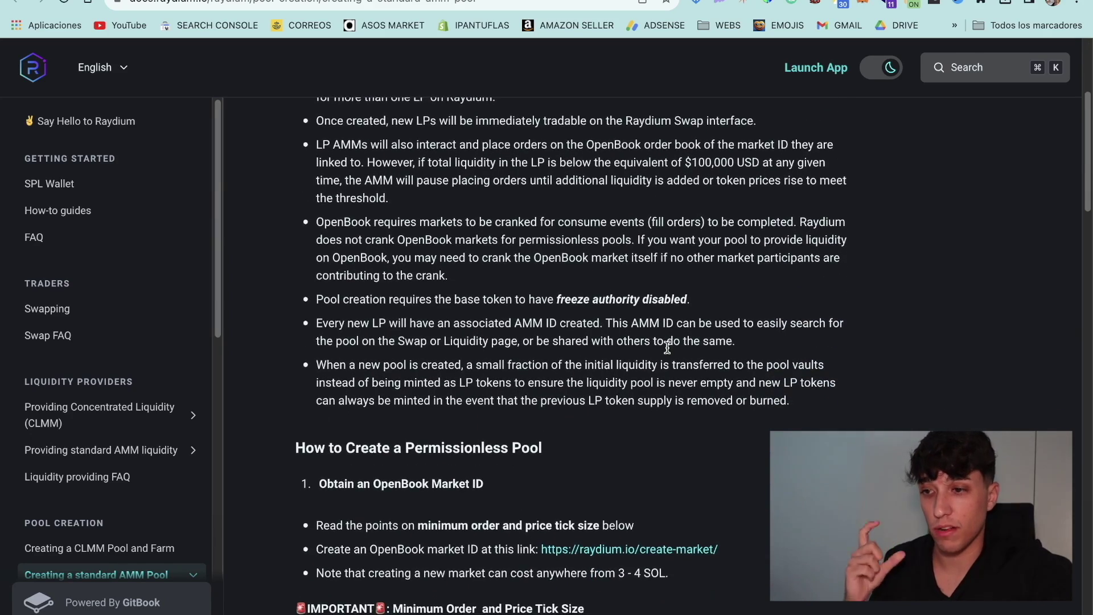
pyautogui.scroll(-3, 668, 347)
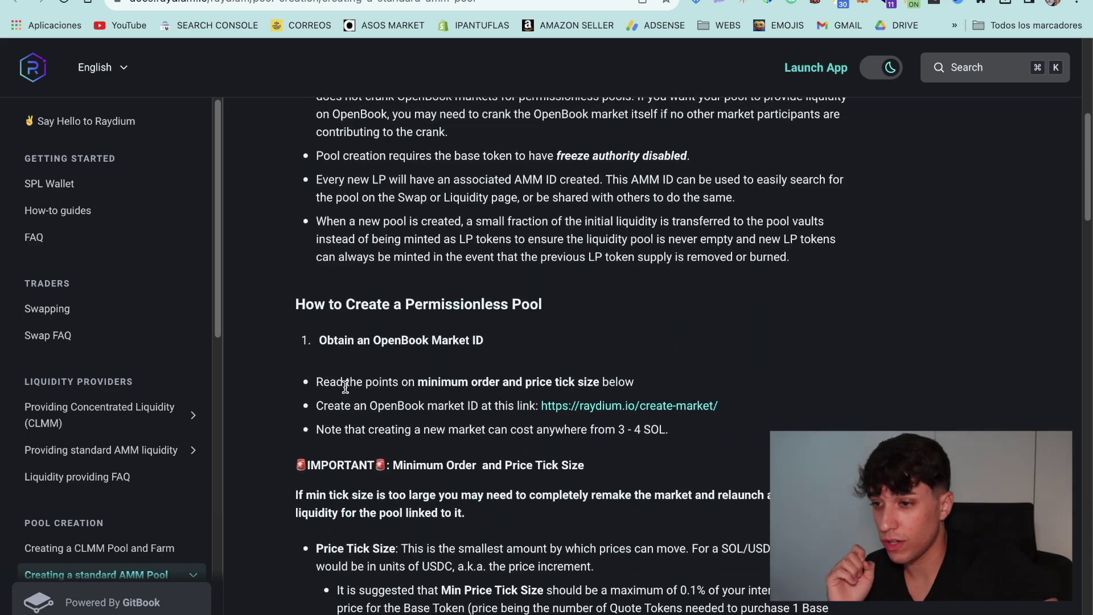
pyautogui.moveTo(322, 380); pyautogui.dragTo(671, 430)
pyautogui.click(673, 430)
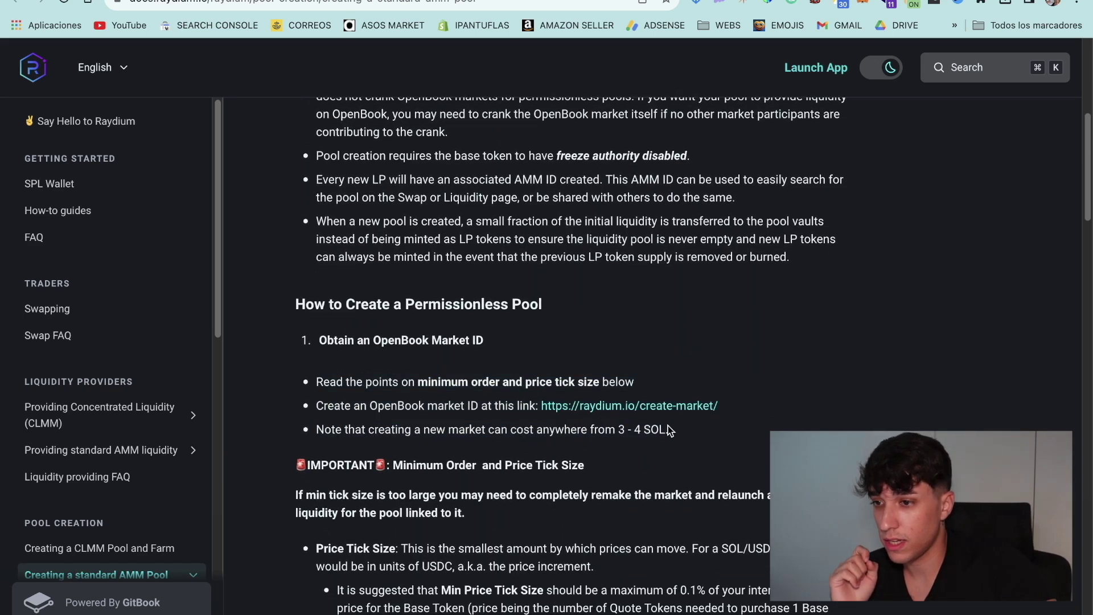
# - Follow the raydium.io/create-market link and copy the Hasbullah mint address from SolanaFM
pyautogui.click(641, 406)
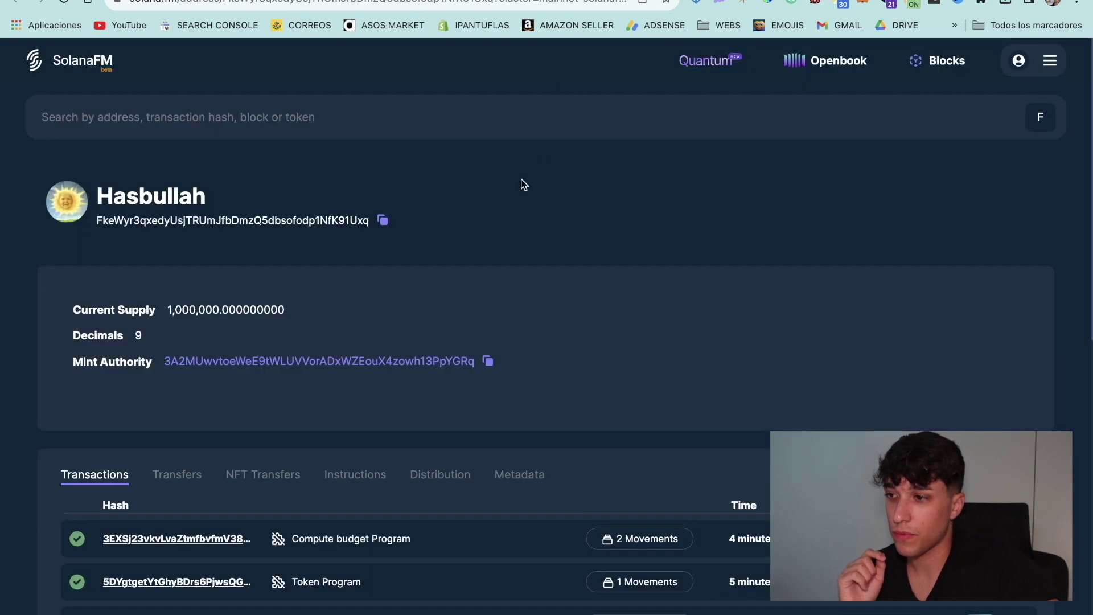
pyautogui.moveTo(97, 220); pyautogui.dragTo(368, 226)
pyautogui.click(447, 279)
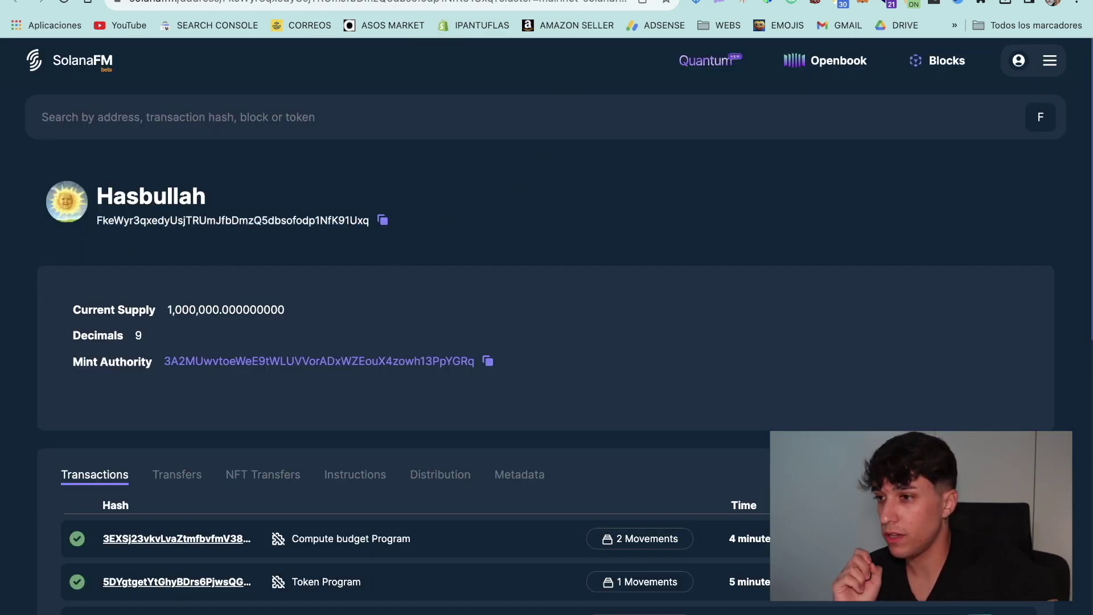
pyautogui.click(382, 220)
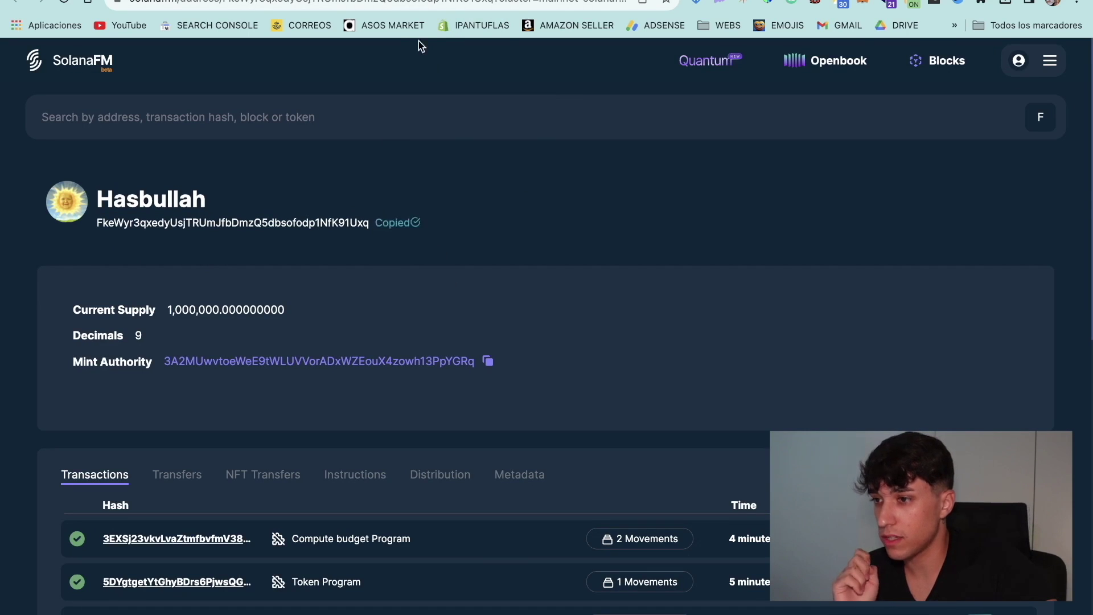
pyautogui.click(419, 3)
# - For the base token, paste the mint address and enter symbol HASB and name Hasbullah
pyautogui.click(630, 235)
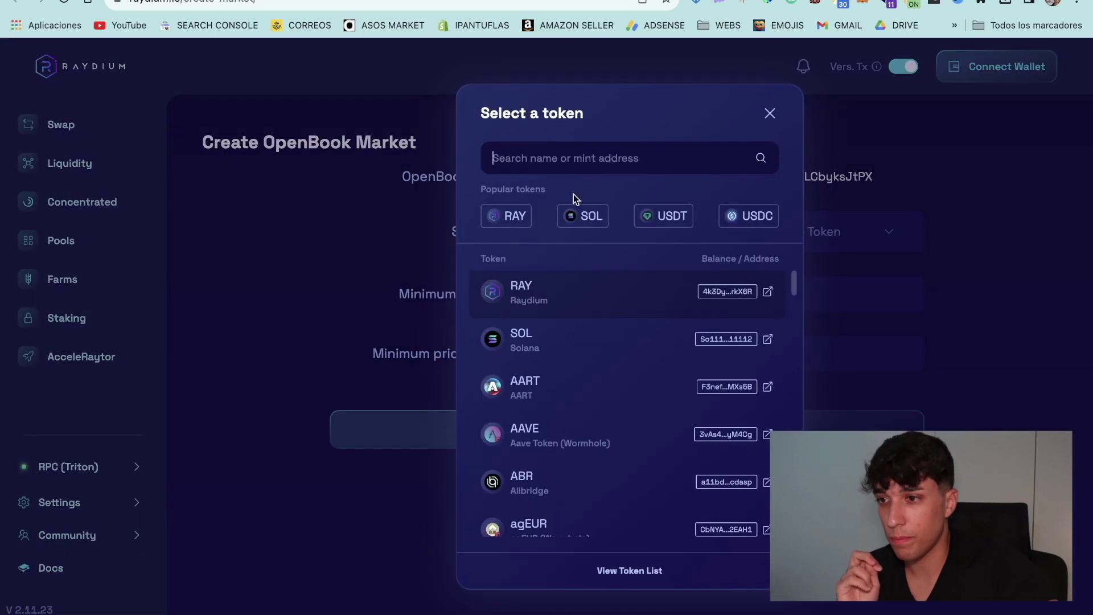
pyautogui.click(555, 153)
pyautogui.press('super+v')
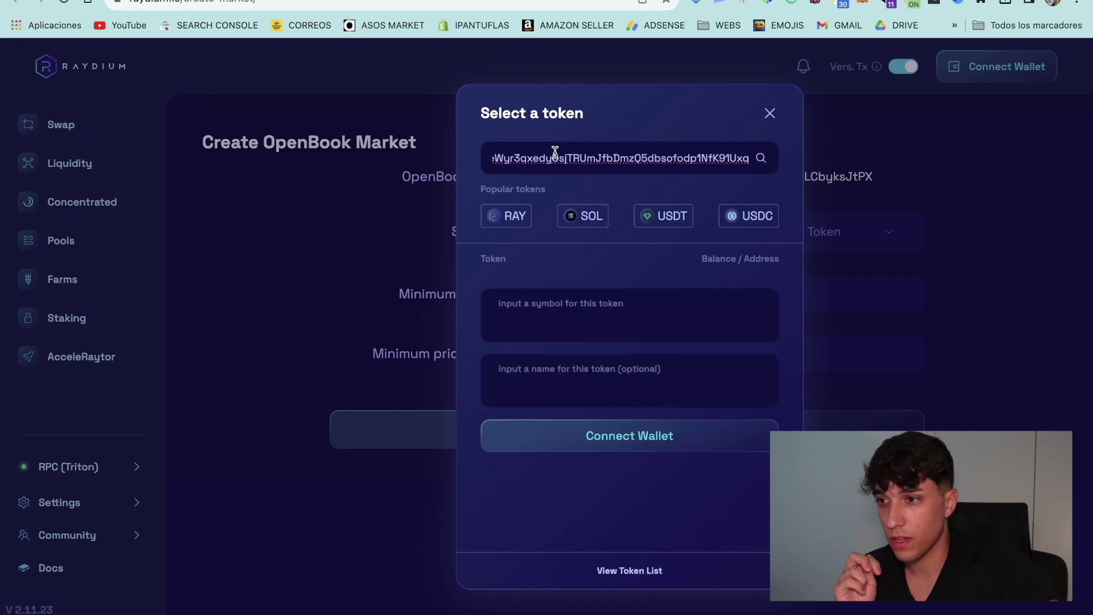
pyautogui.click(584, 322)
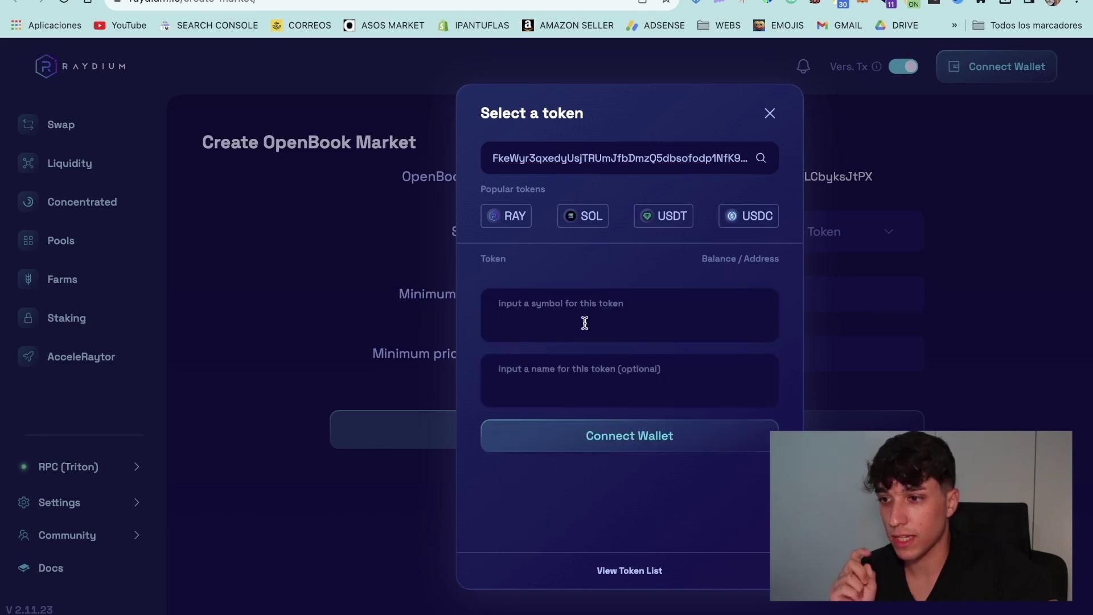
pyautogui.write('HASB')
pyautogui.click(607, 393)
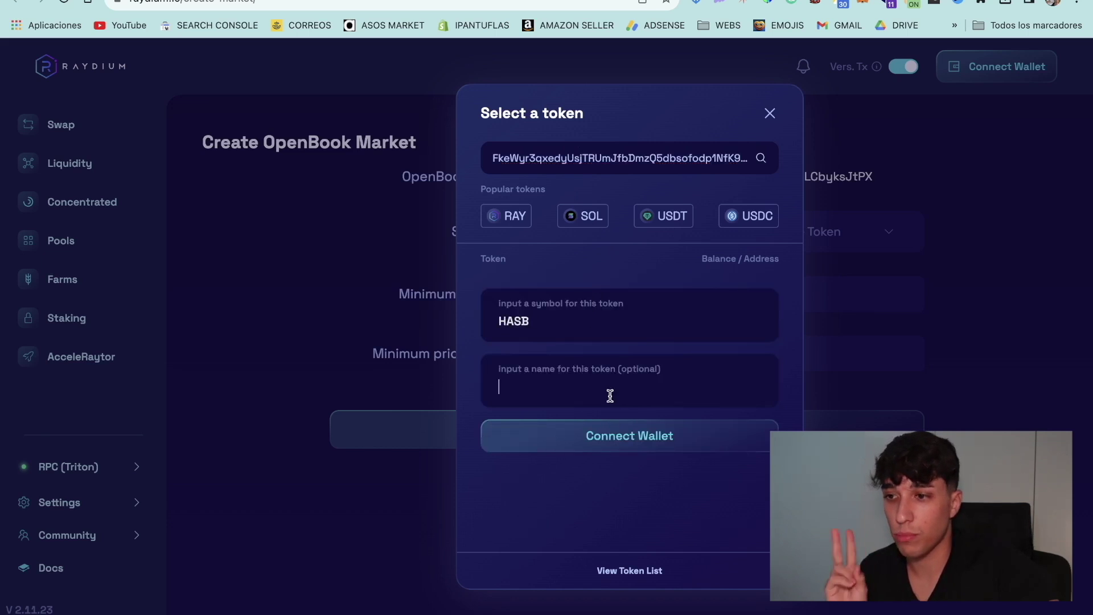
pyautogui.write('Hasbullah')
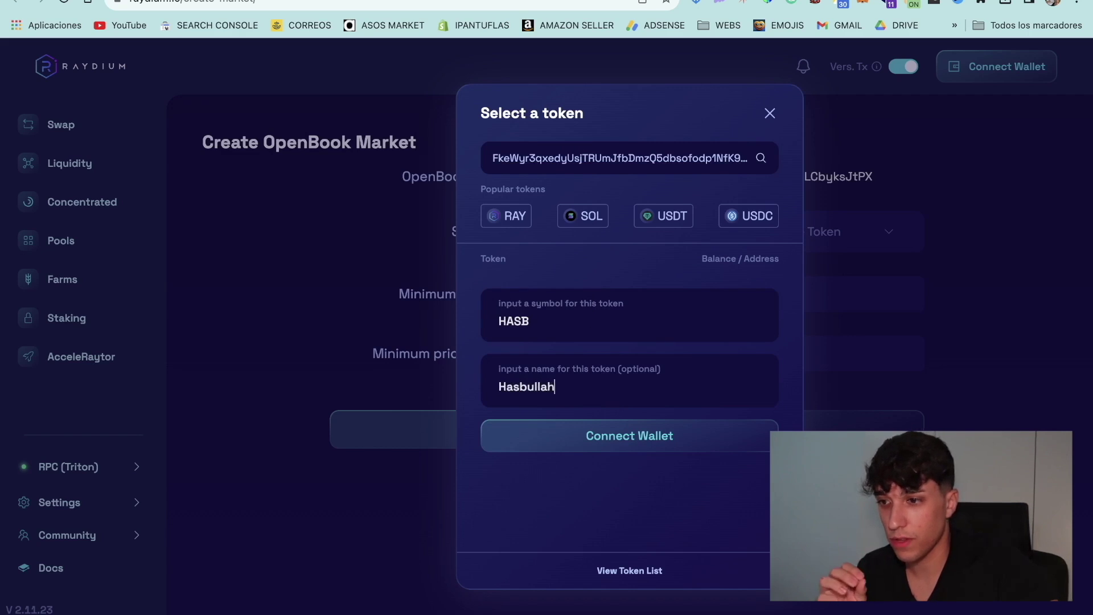
# - Connect the Phantom wallet, add HASB as a user token, and select it as base
pyautogui.click(645, 435)
pyautogui.click(500, 317)
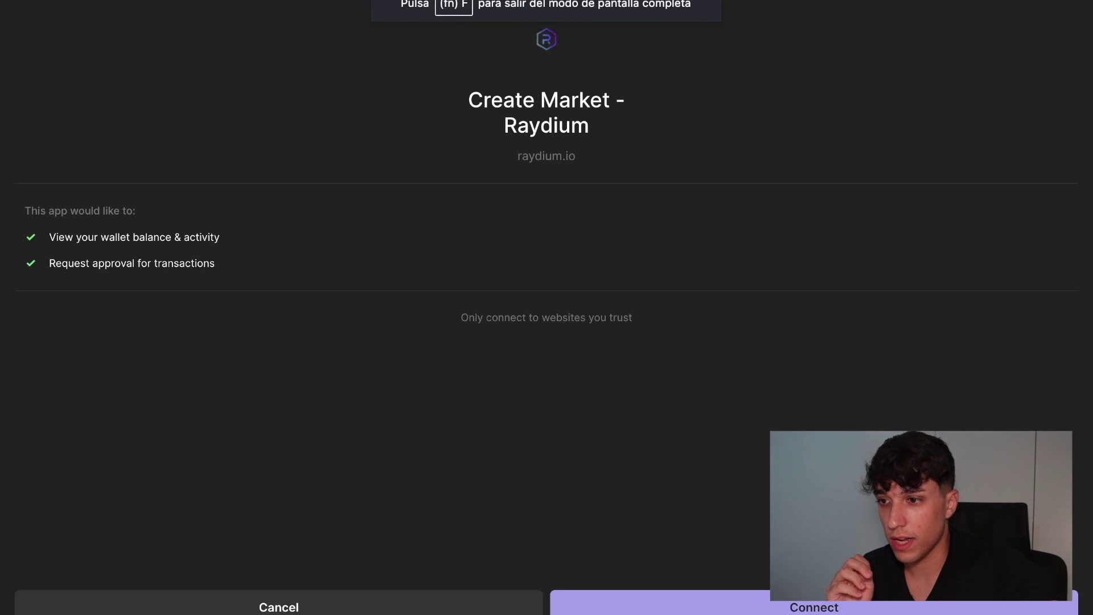
pyautogui.click(666, 606)
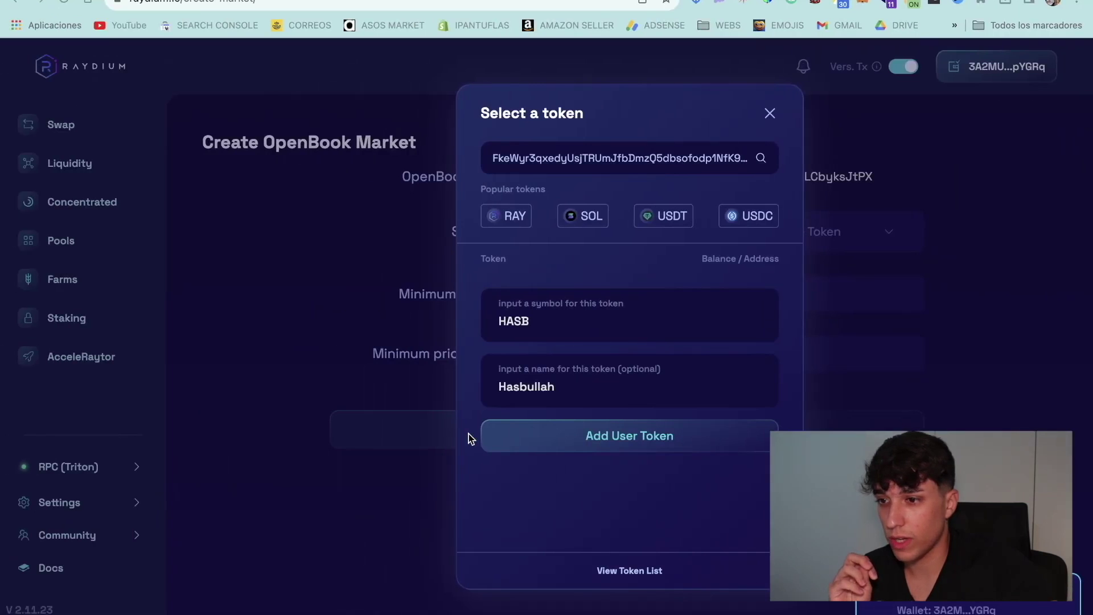
pyautogui.click(641, 439)
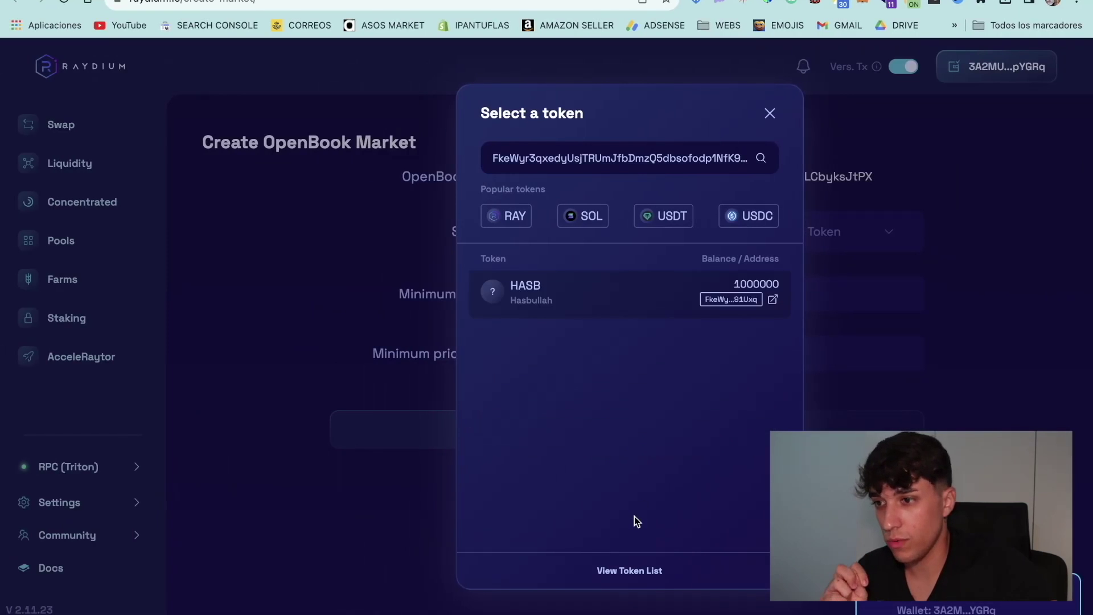
pyautogui.click(579, 300)
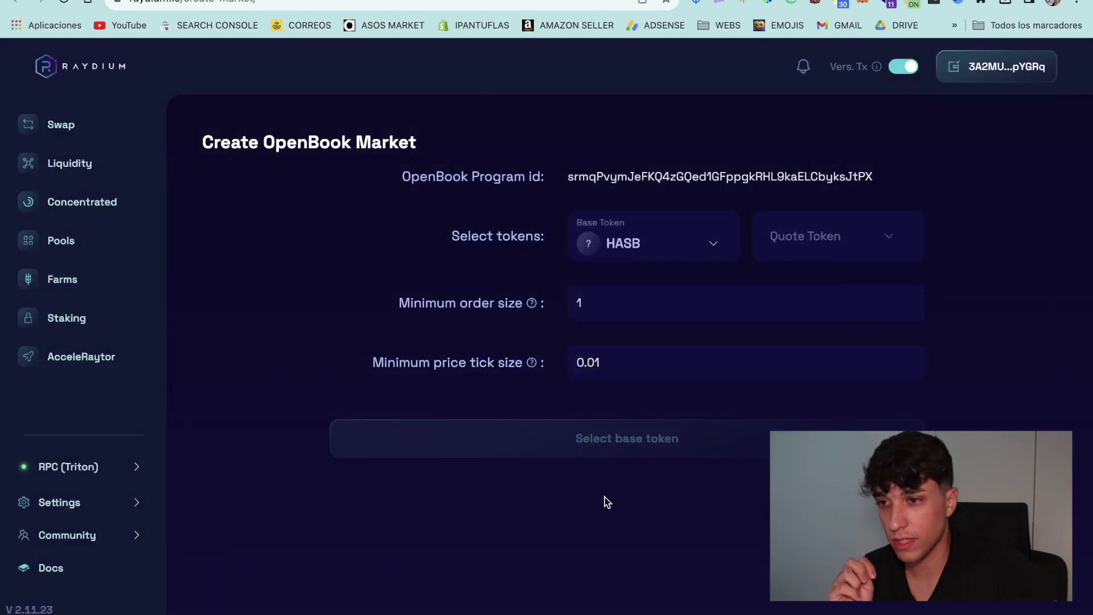
pyautogui.click(825, 237)
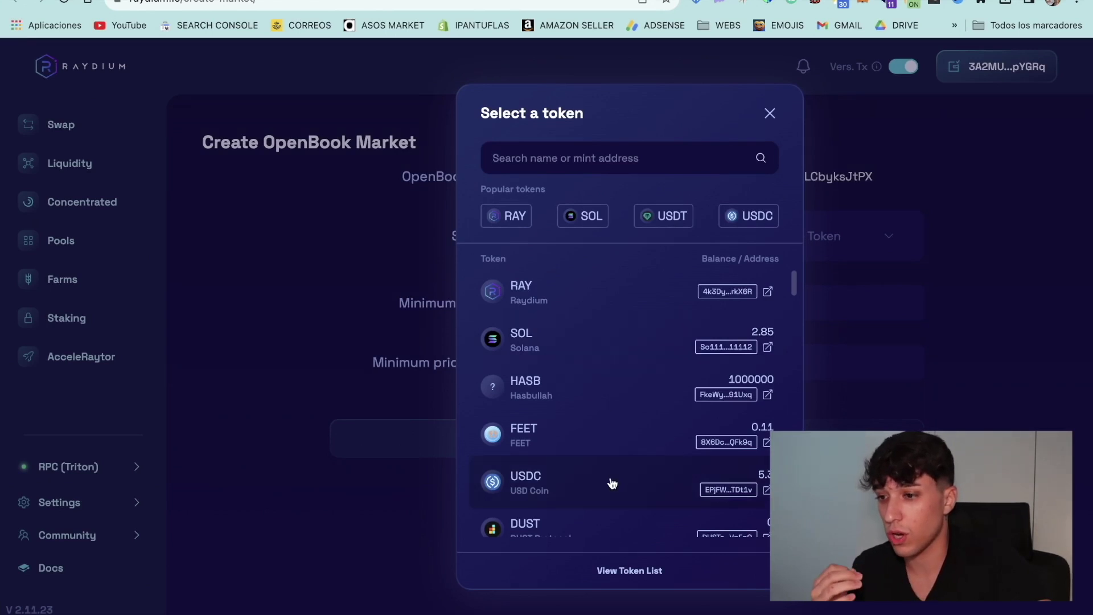
# - Choose SOL as the quote token and select the 0.01 price tick size value
pyautogui.click(565, 334)
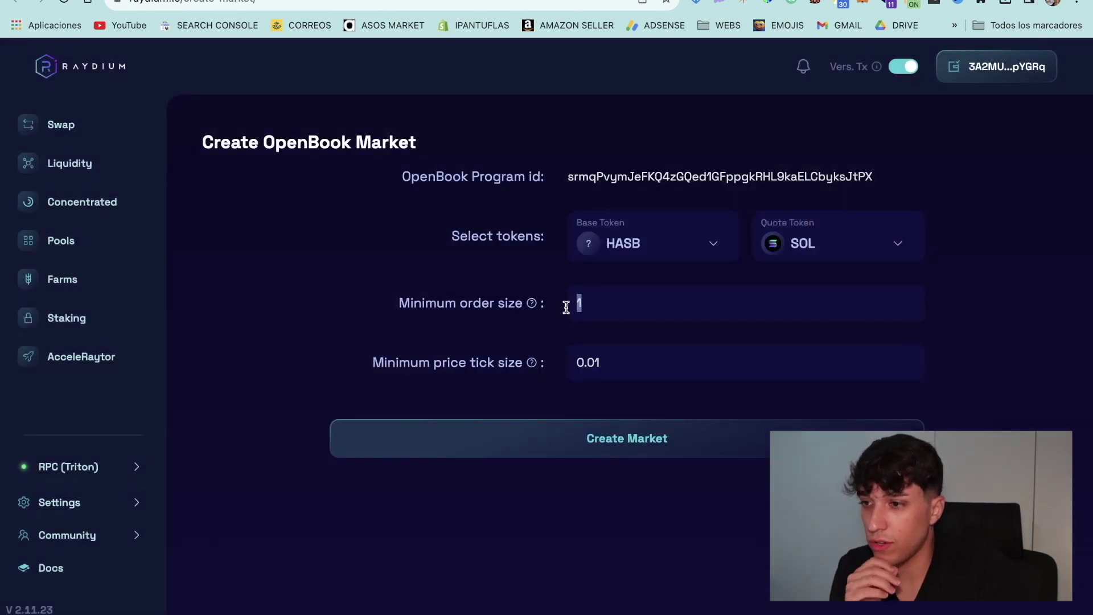
pyautogui.click(617, 361)
pyautogui.moveTo(617, 362); pyautogui.dragTo(563, 370)
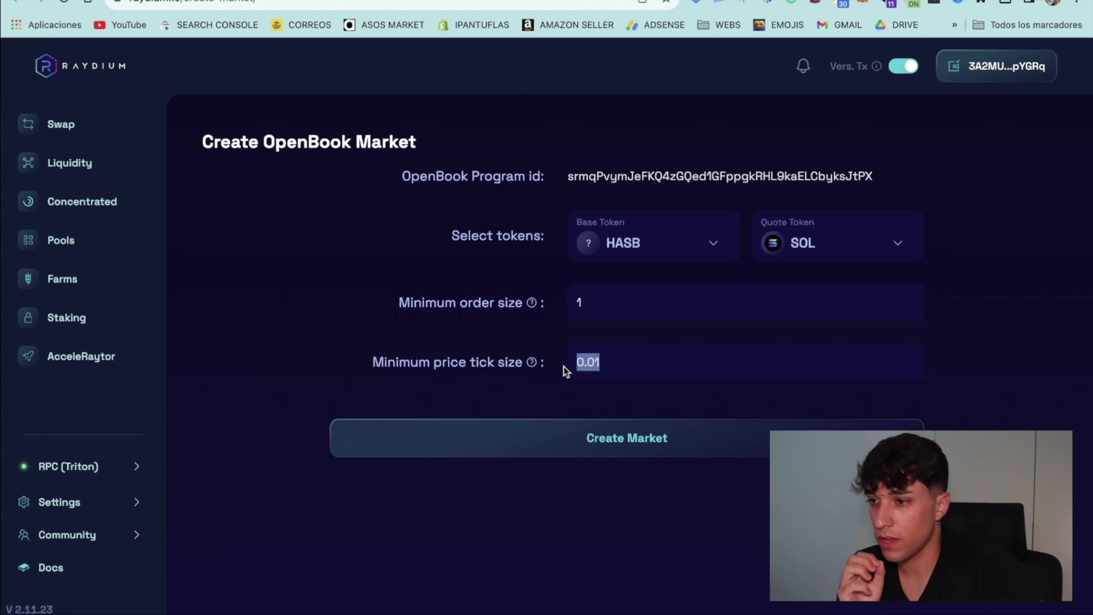
# - Back in the AMM guide, scroll to the 'IMPORTANT: Minimum Order and Price Tick Size' section
pyautogui.hotkey('ctrl', 'Tab')
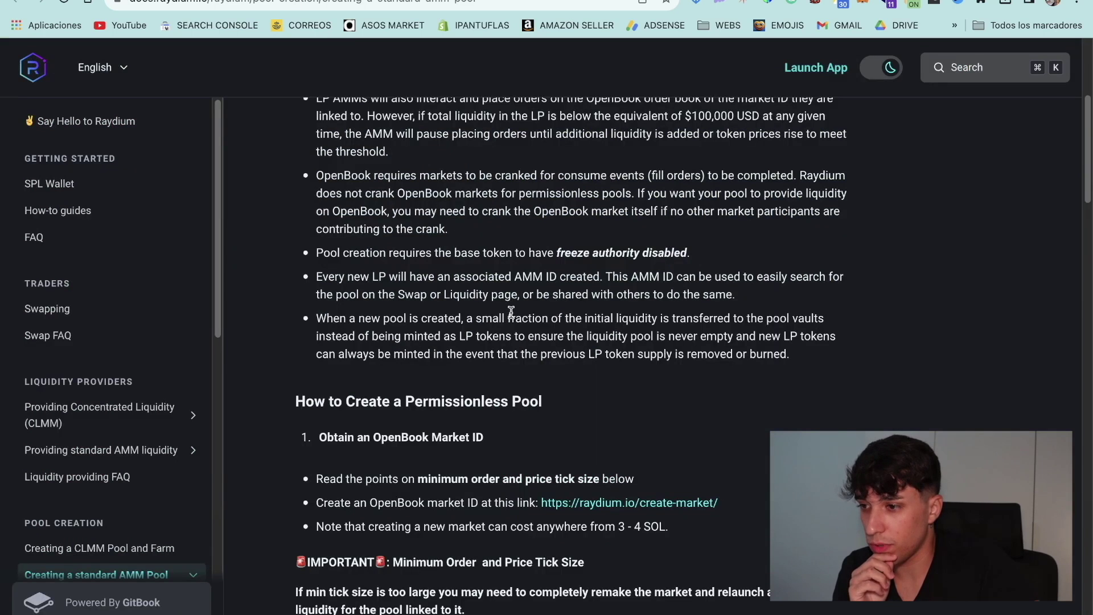
pyautogui.scroll(-2, 514, 312)
pyautogui.scroll(-3, 514, 312)
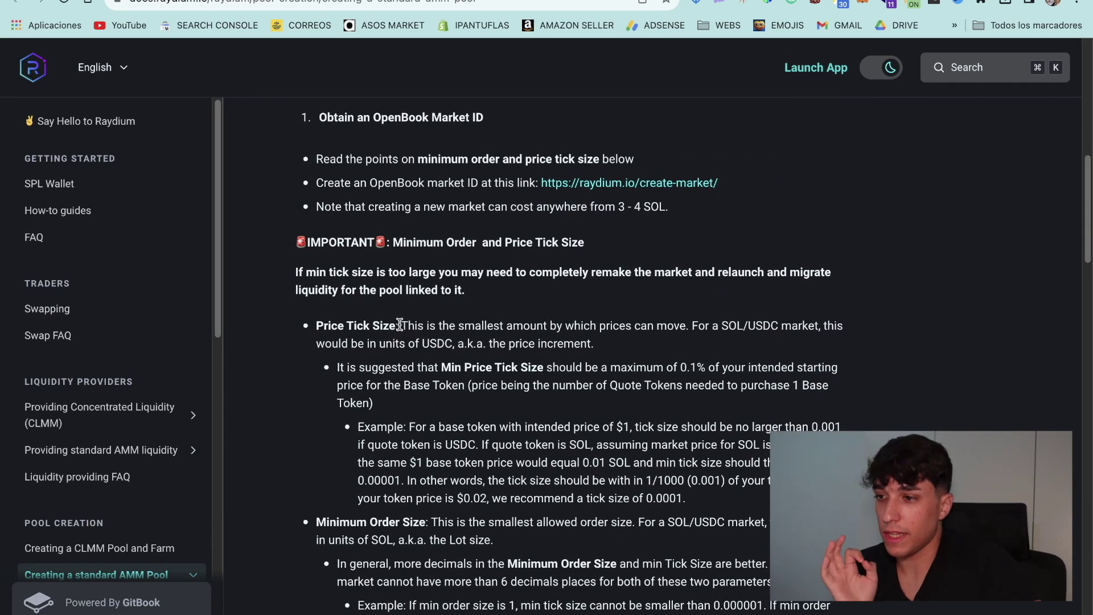
pyautogui.moveTo(406, 326); pyautogui.dragTo(612, 345)
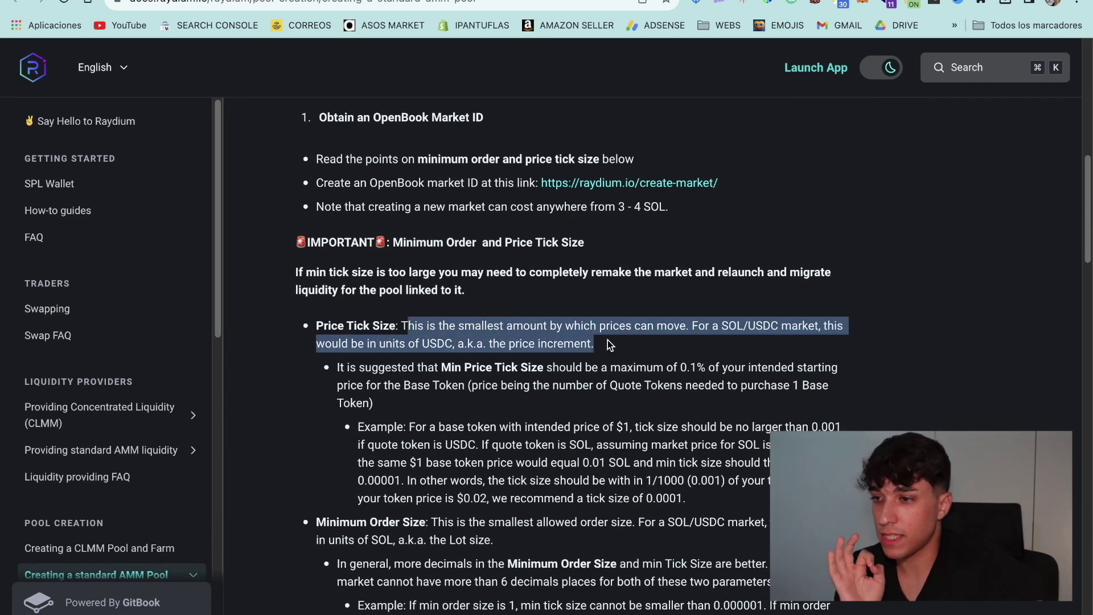
pyautogui.click(397, 344)
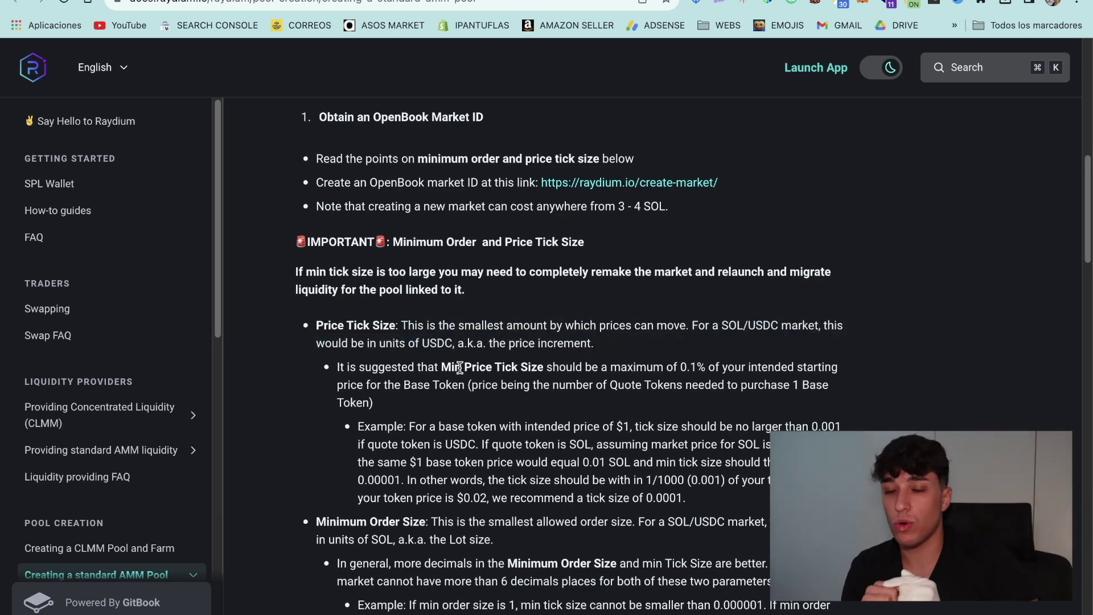
pyautogui.scroll(-1, 459, 366)
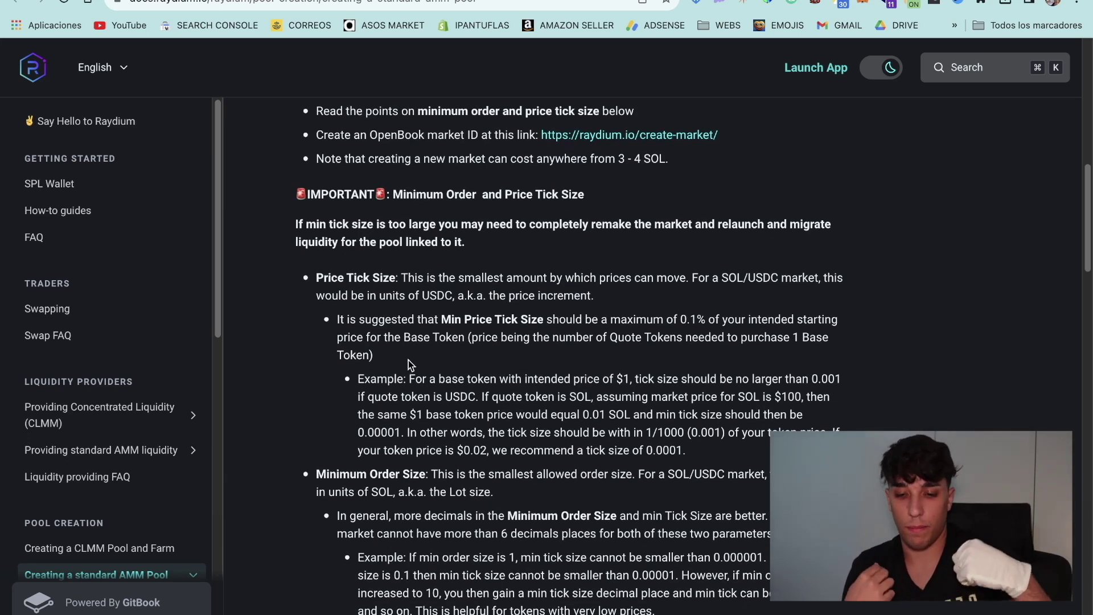
pyautogui.scroll(-1, 526, 370)
pyautogui.scroll(-1, 529, 373)
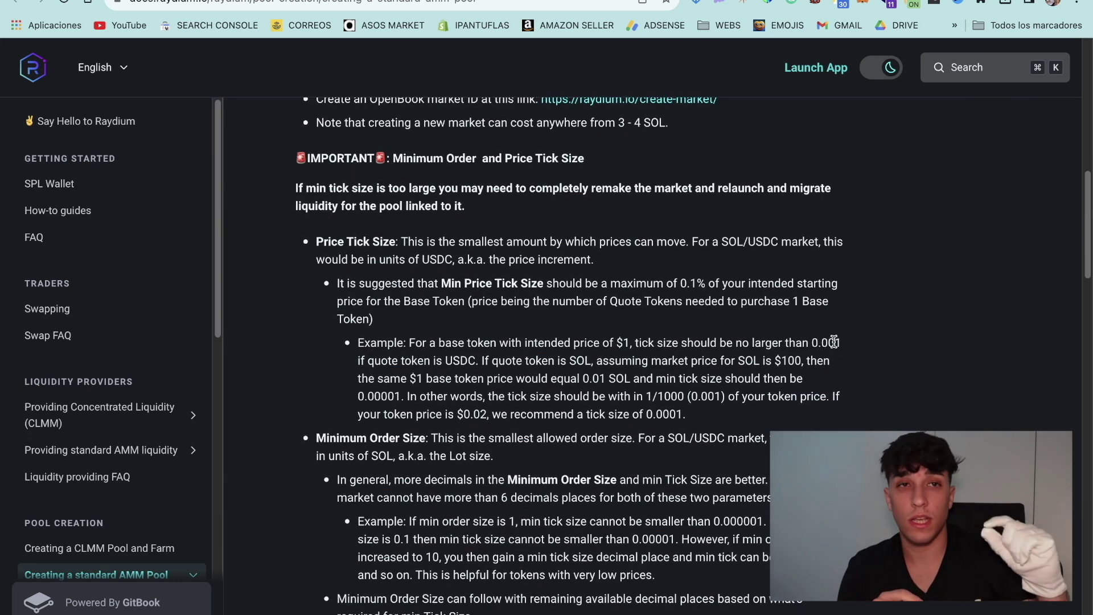
pyautogui.scroll(-1, 537, 373)
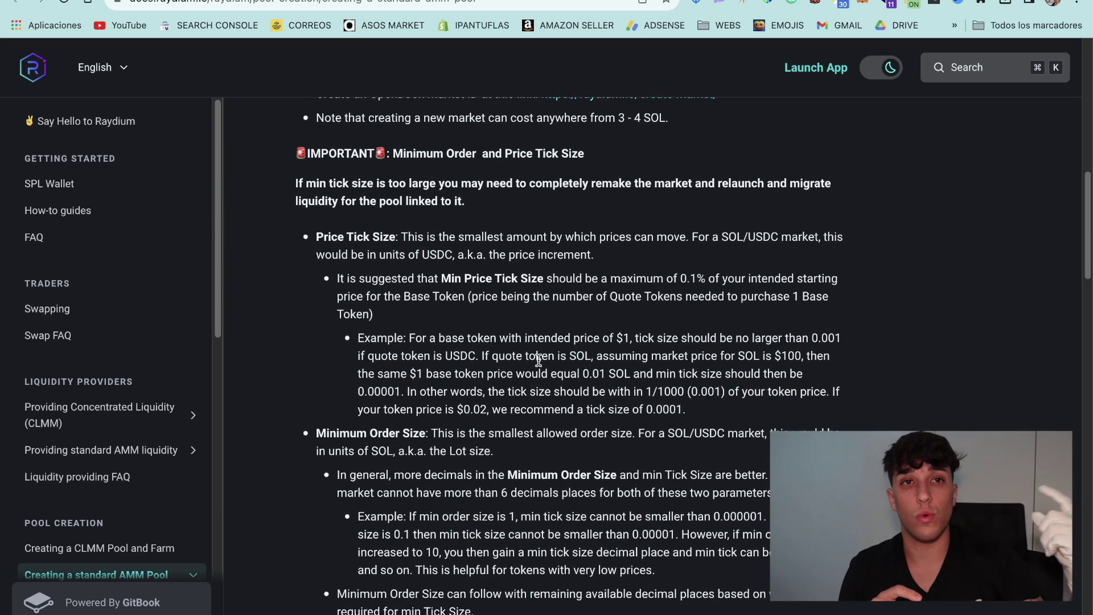
pyautogui.scroll(-1, 546, 362)
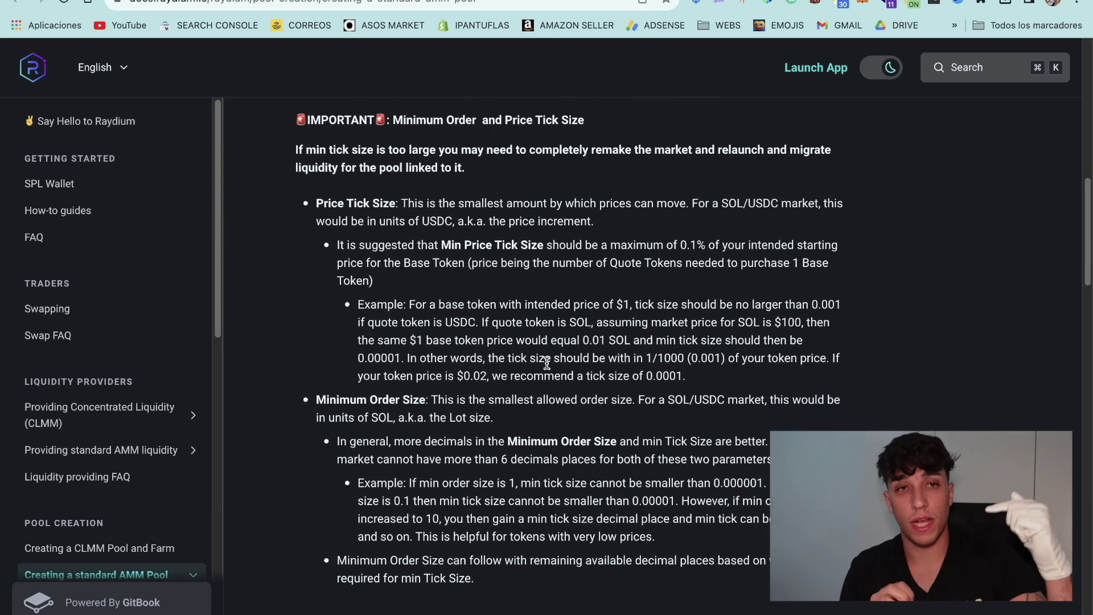
pyautogui.scroll(-1, 547, 368)
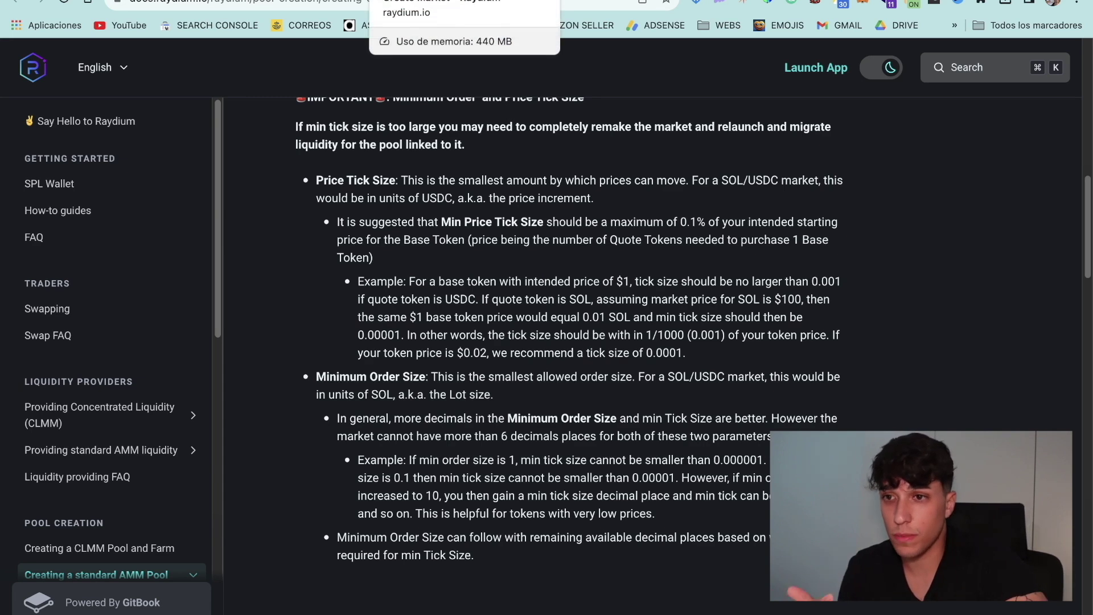
# - Change the minimum order size to 0.01, keep tick size 0.01, and submit Create Market
pyautogui.click(464, 3)
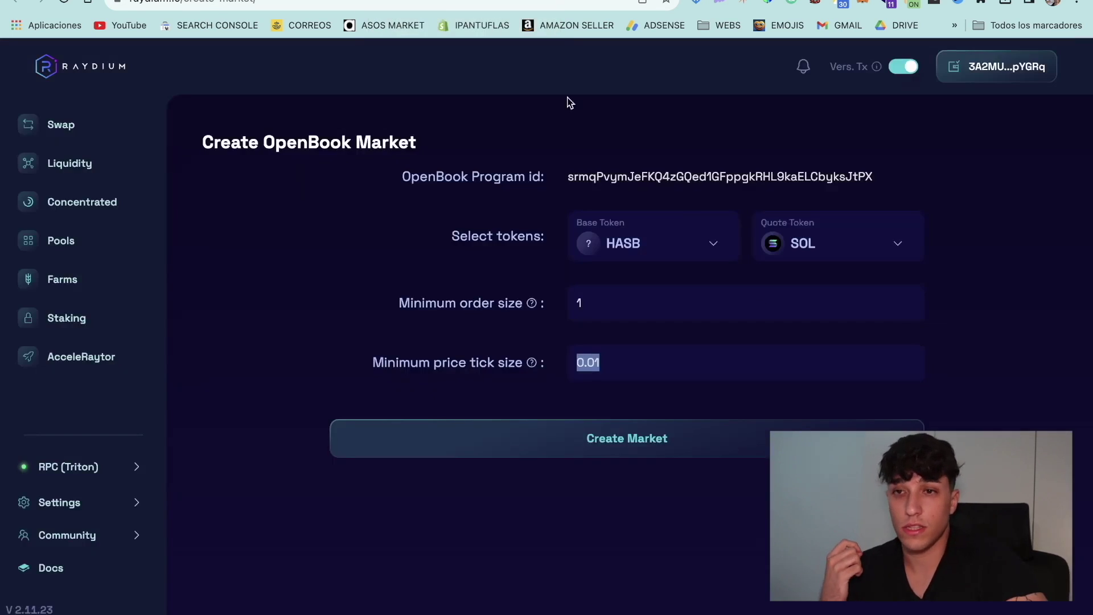
pyautogui.click(607, 367)
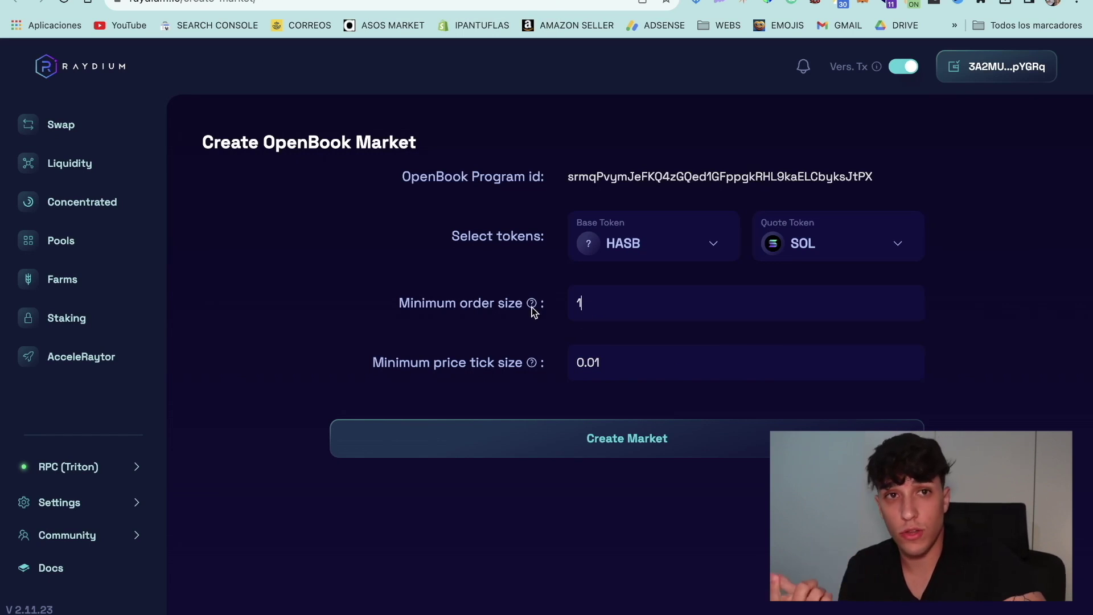
pyautogui.moveTo(530, 306)
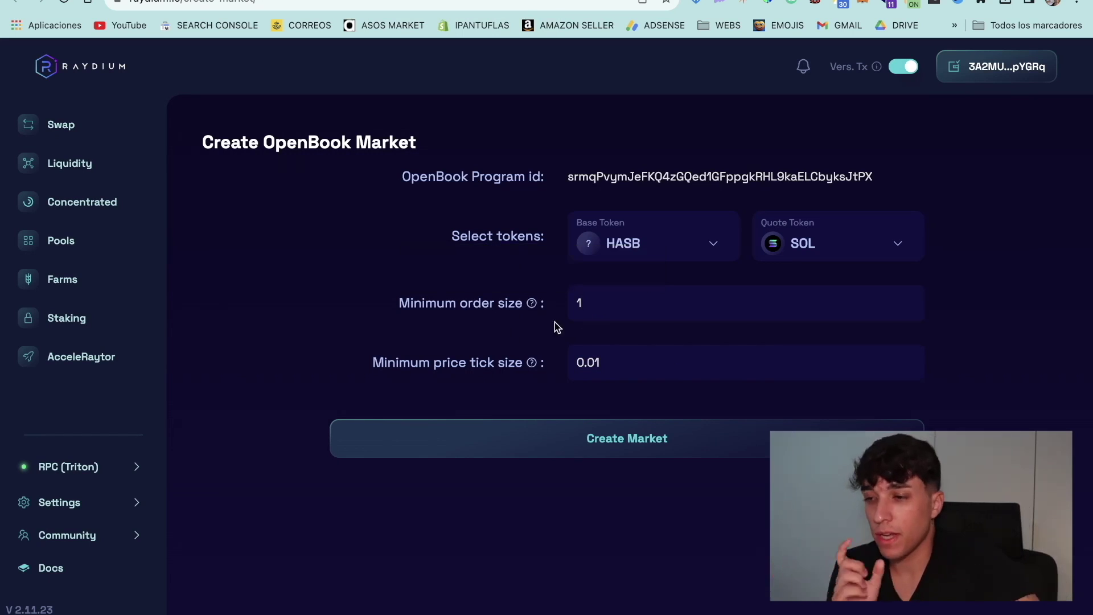
pyautogui.click(573, 303)
pyautogui.write('0.0')
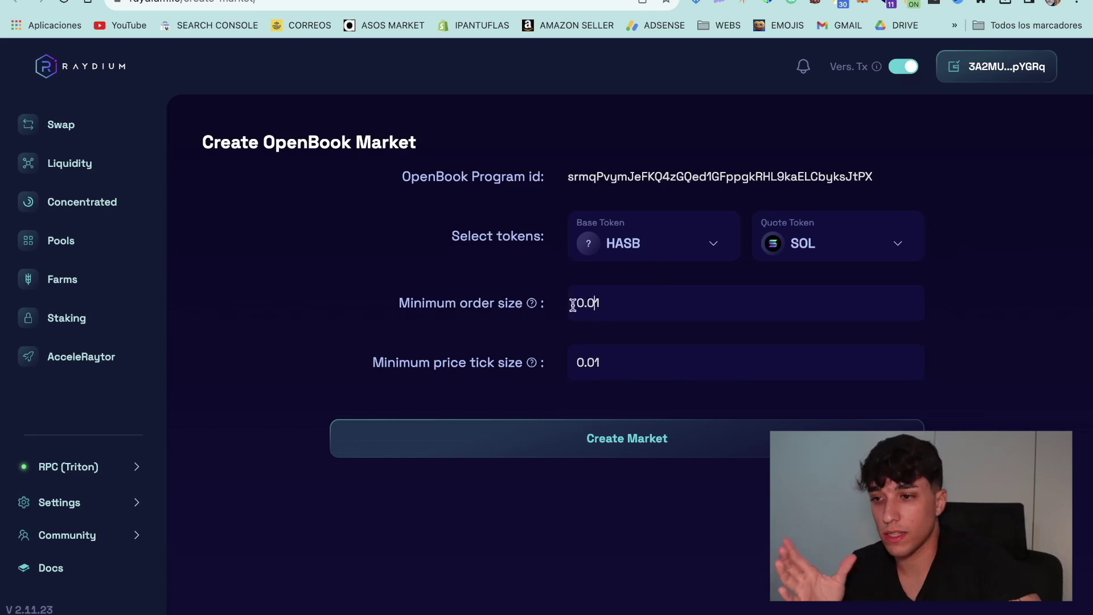
pyautogui.click(581, 363)
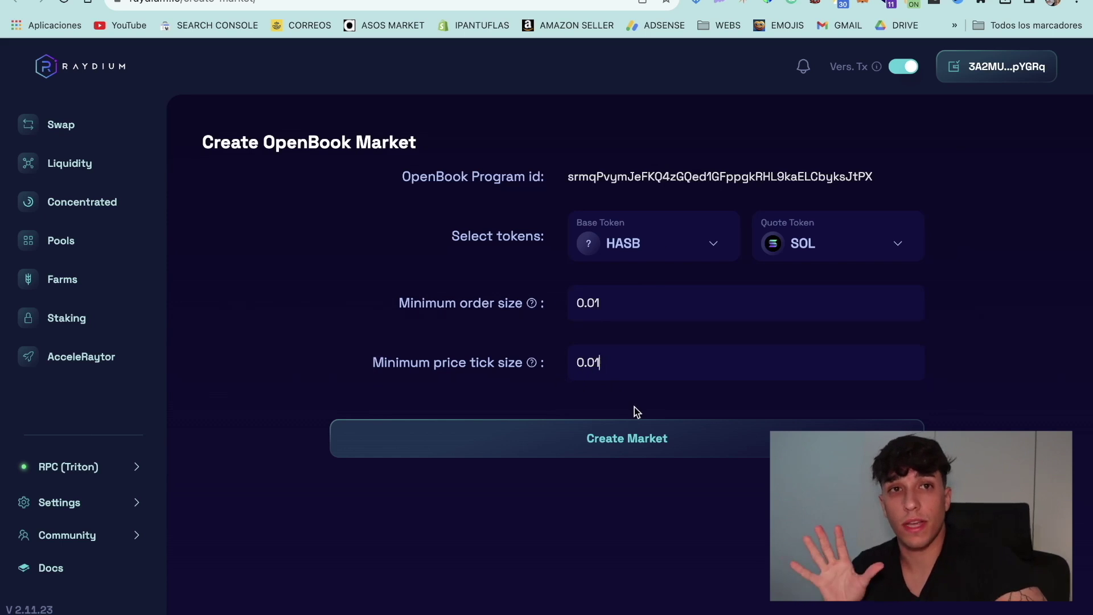
pyautogui.click(649, 439)
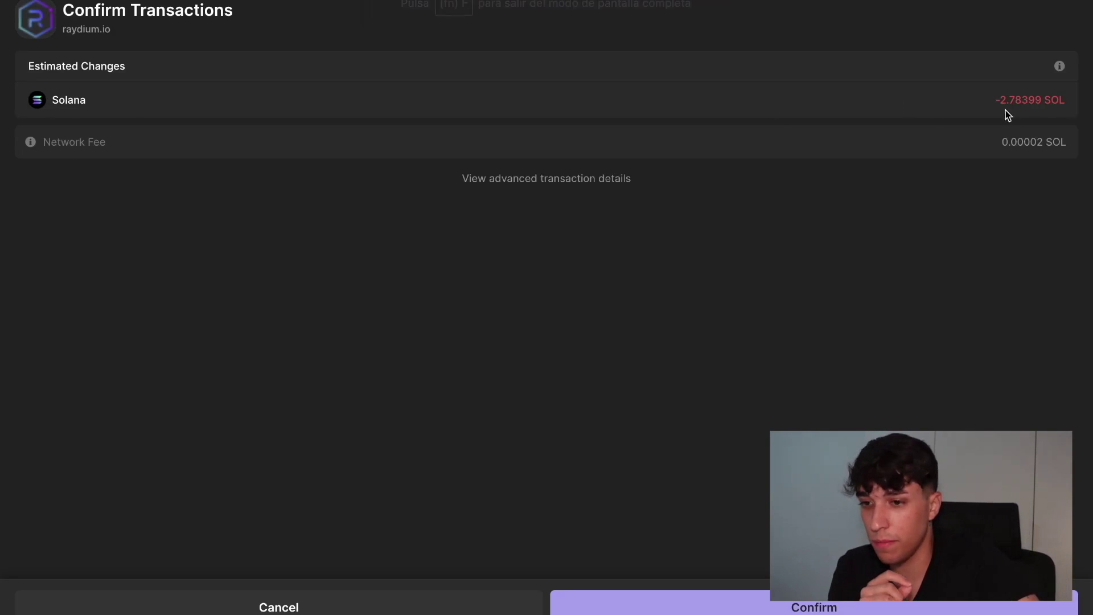
# - Confirm the -2.78399 SOL market-creation transaction in Phantom
pyautogui.click(626, 604)
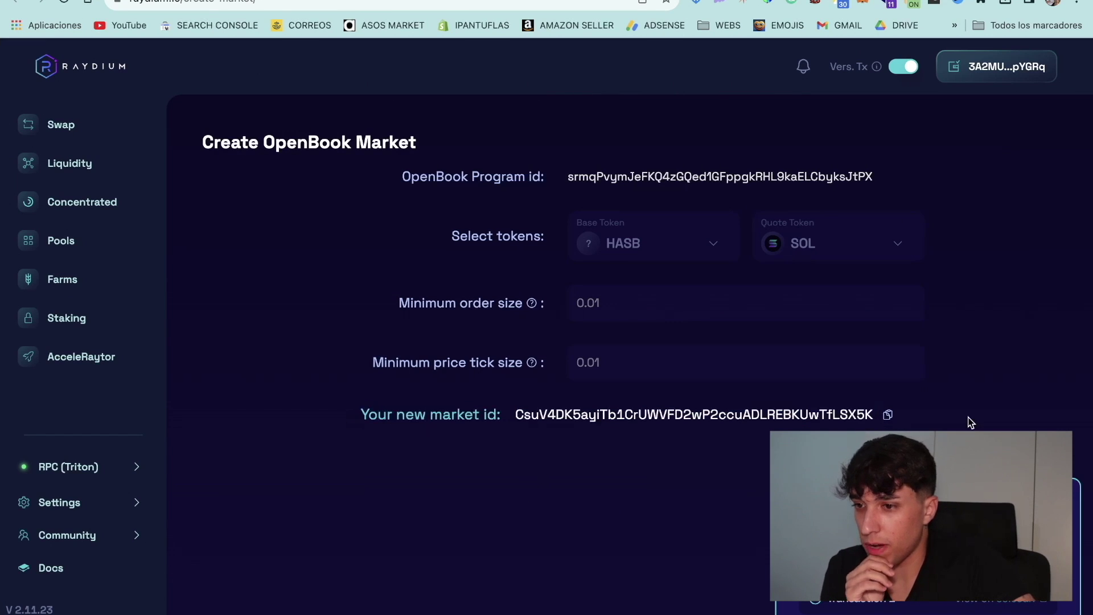
# - Copy the new HASB/SOL market id shown under 'Your new market id'
pyautogui.click(886, 417)
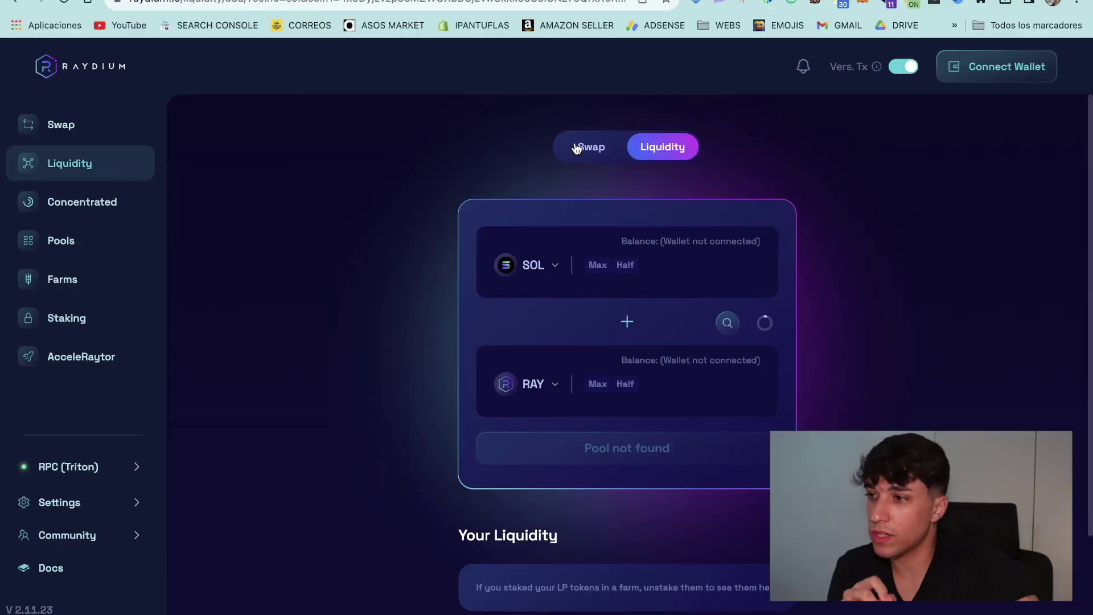
# - Scroll the Liquidity page down and start Create Pool
pyautogui.scroll(-2, 598, 454)
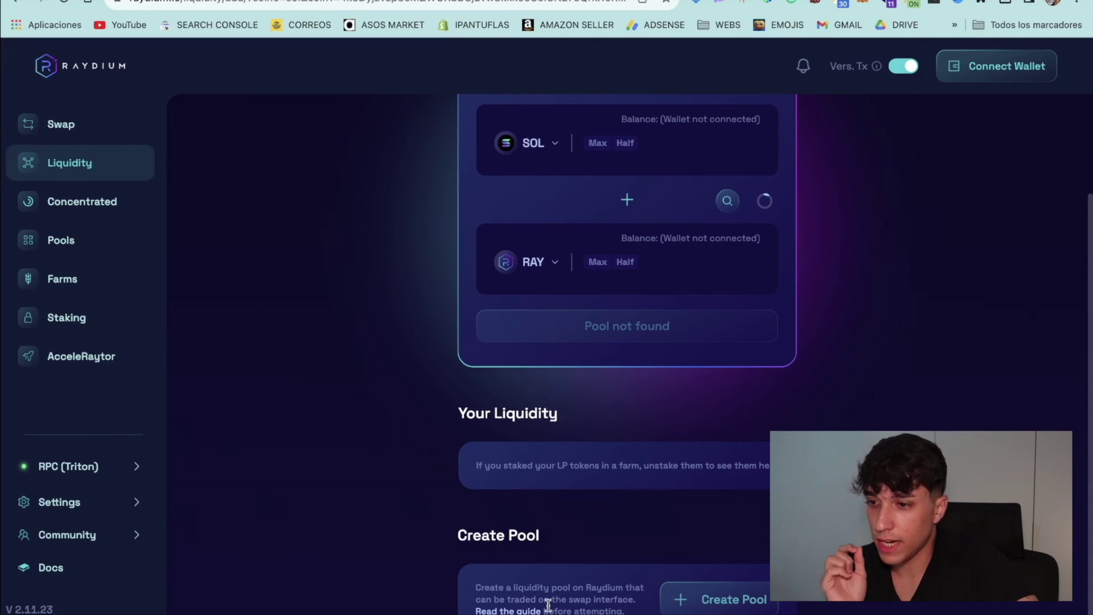
pyautogui.click(702, 599)
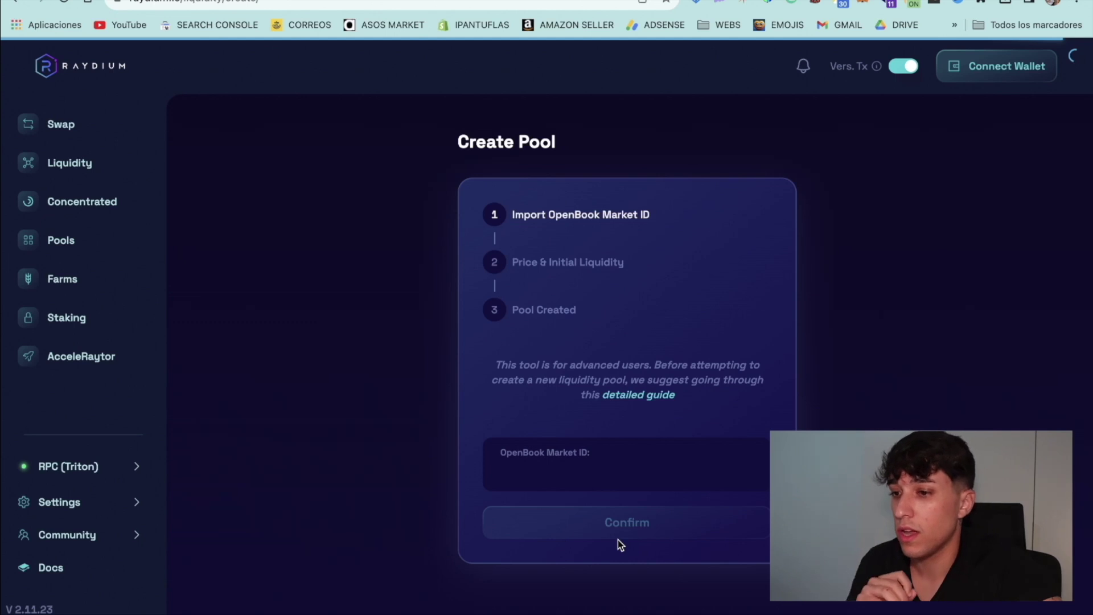
# - Paste the HASB/SOL market ID, connect Phantom, and confirm to reach Price & Initial Liquidity
pyautogui.click(572, 470)
pyautogui.press('super+v')
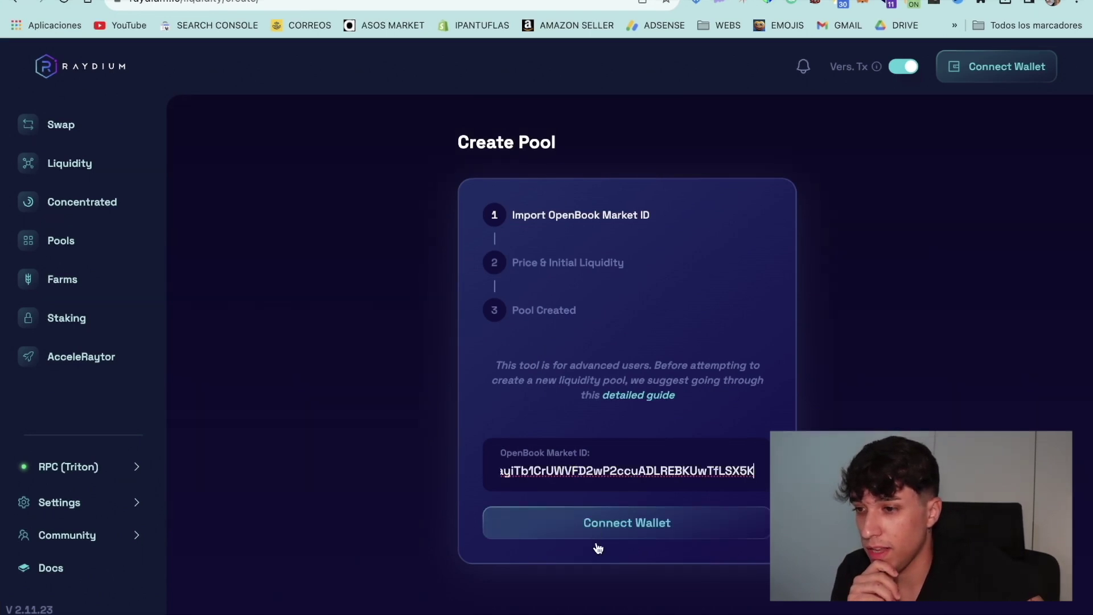
pyautogui.click(600, 522)
pyautogui.click(512, 328)
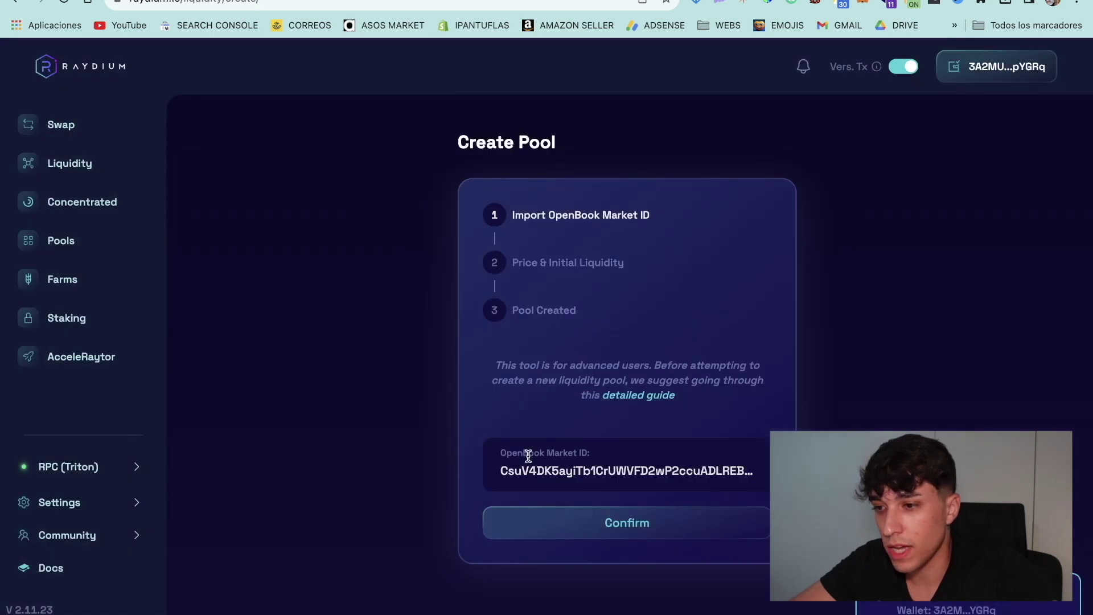
pyautogui.click(594, 519)
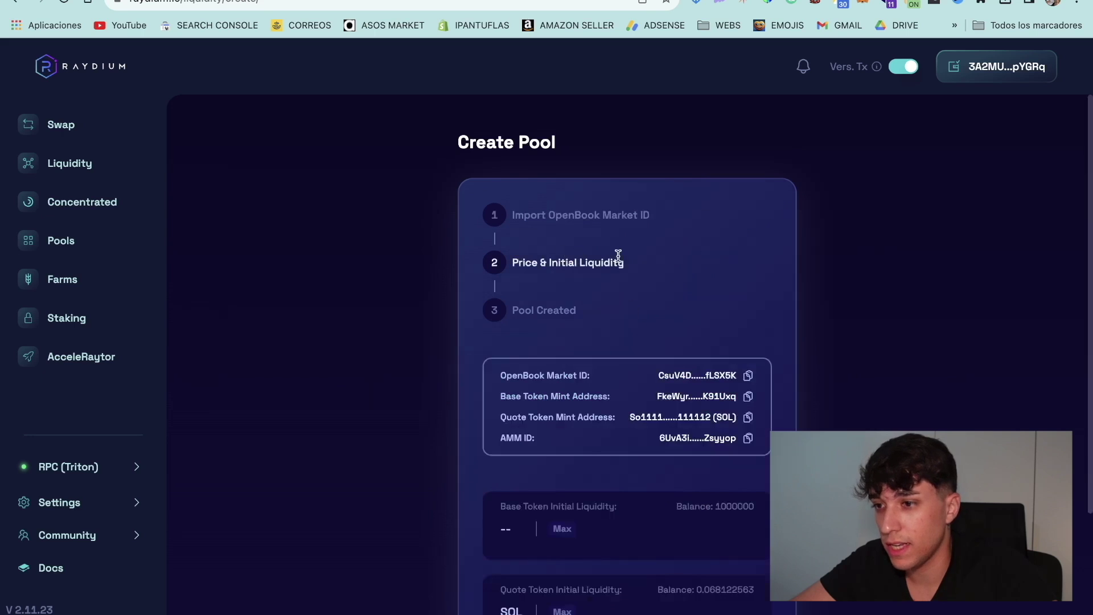
pyautogui.moveTo(637, 263); pyautogui.dragTo(527, 273)
pyautogui.click(518, 271)
pyautogui.scroll(-2, 719, 258)
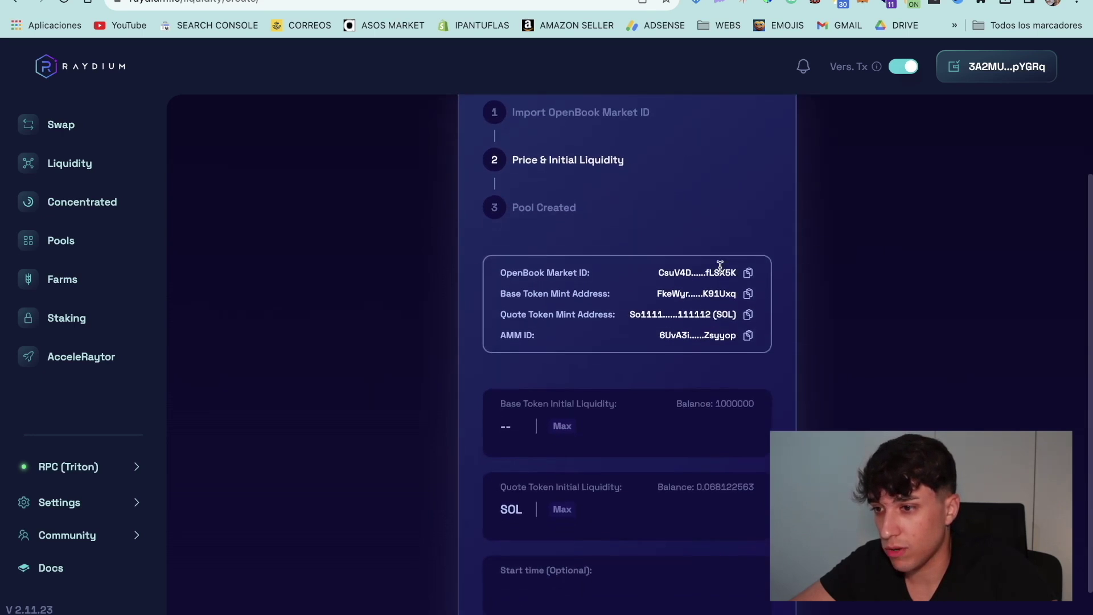
pyautogui.click(688, 426)
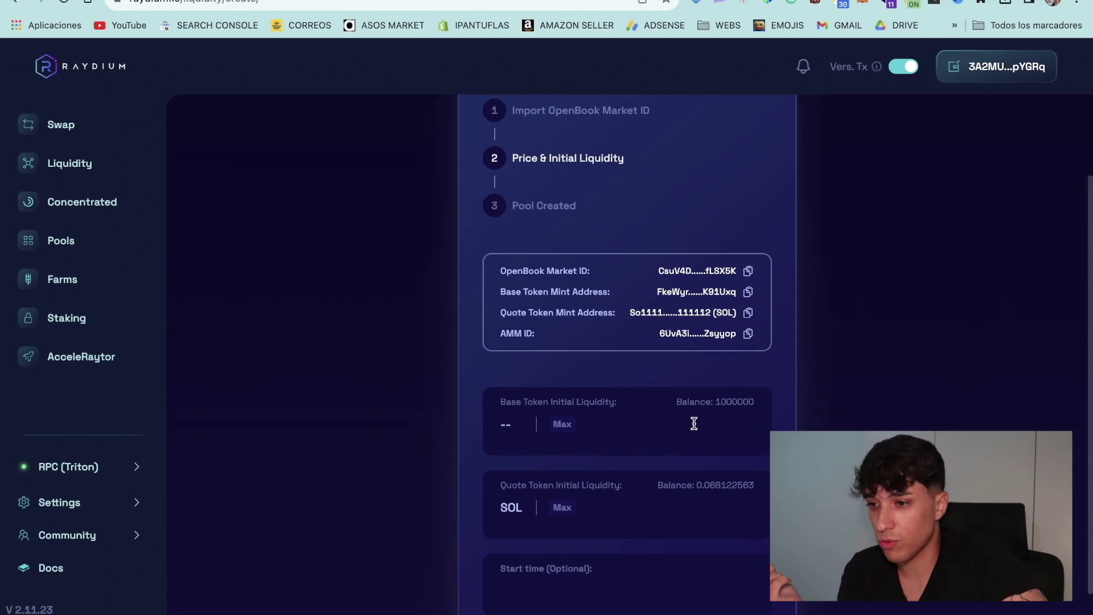
pyautogui.click(559, 432)
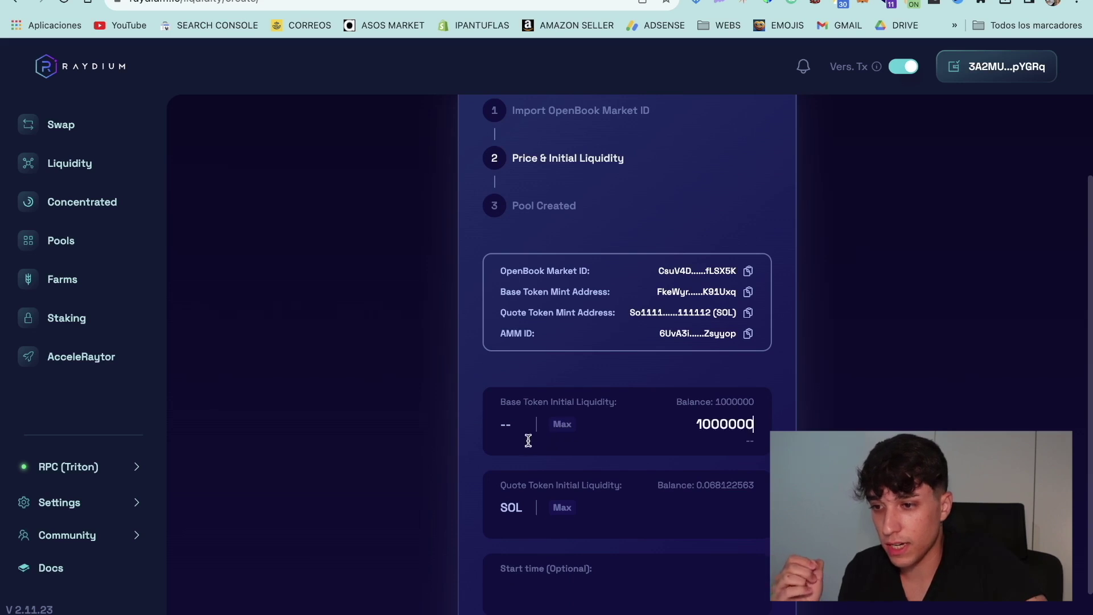
pyautogui.click(601, 514)
pyautogui.write('0.')
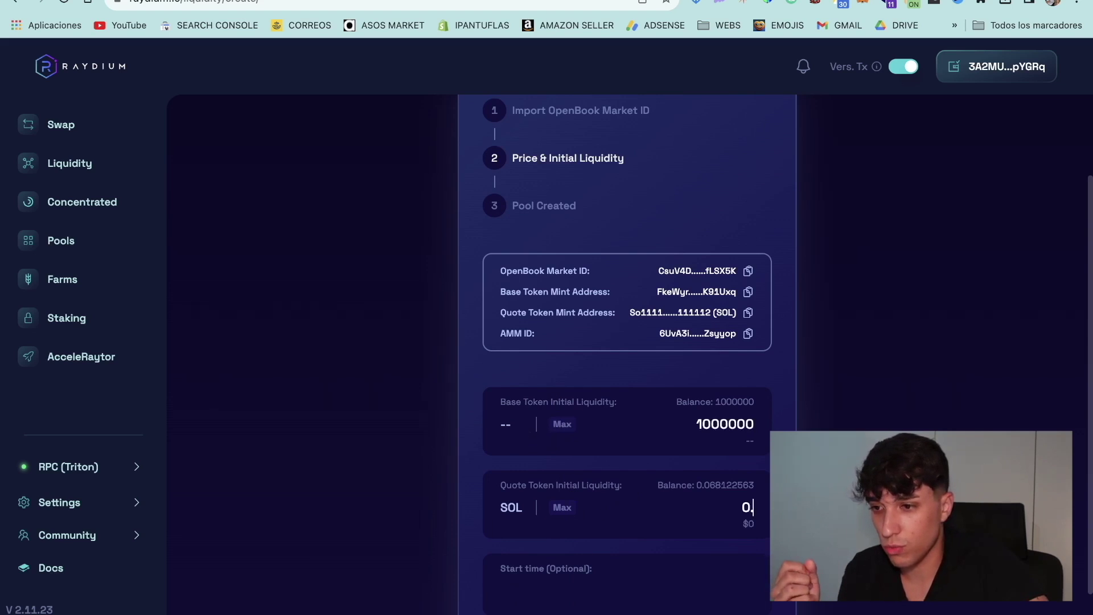
pyautogui.write('05')
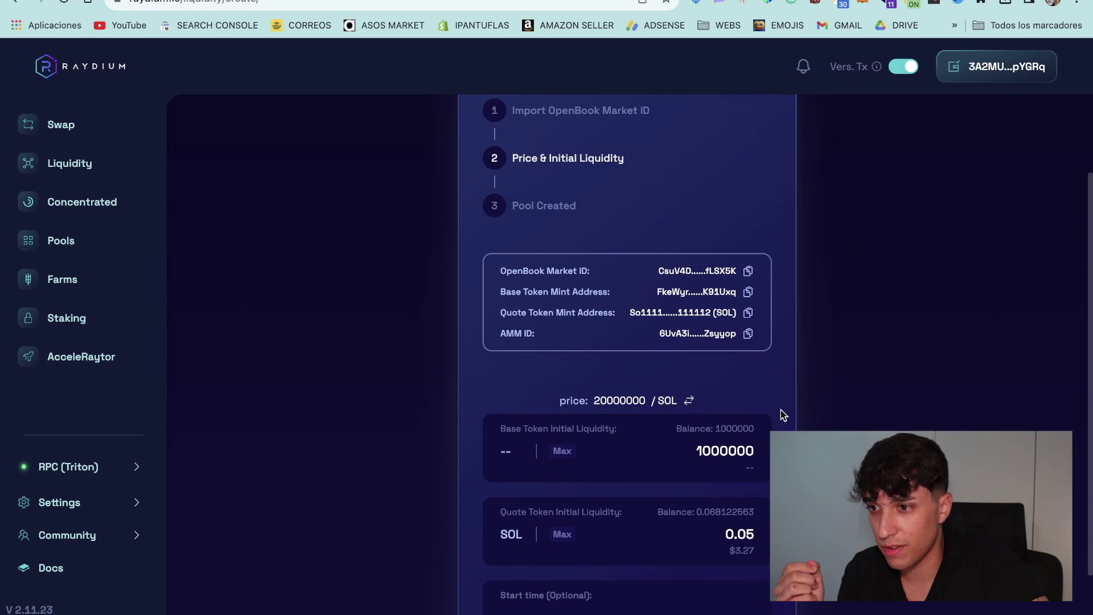
pyautogui.scroll(-2, 780, 414)
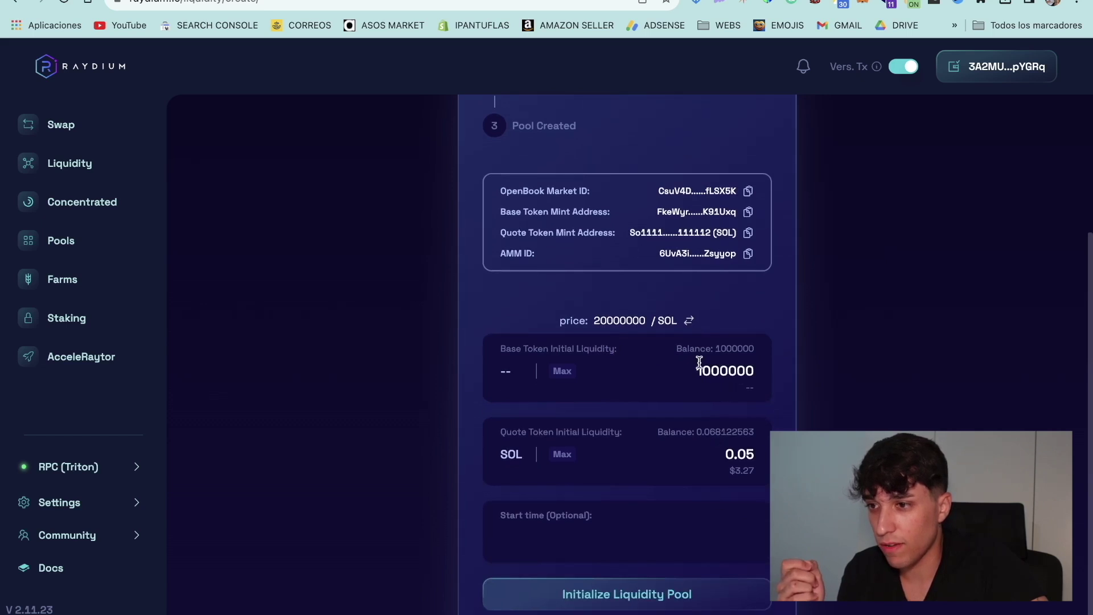
pyautogui.moveTo(699, 364); pyautogui.dragTo(751, 366)
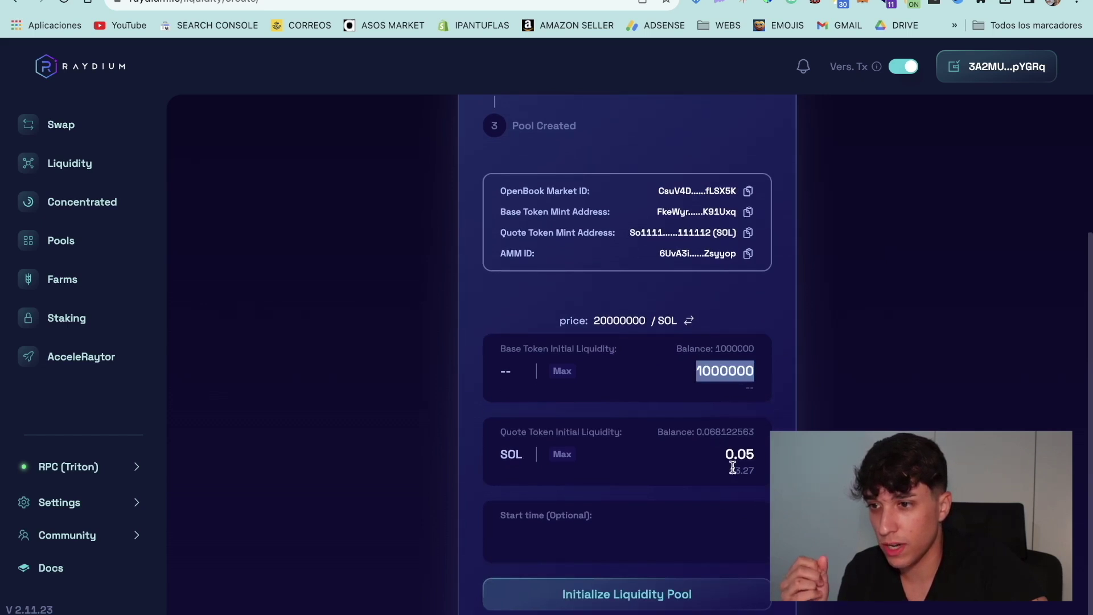
pyautogui.moveTo(721, 453); pyautogui.dragTo(752, 454)
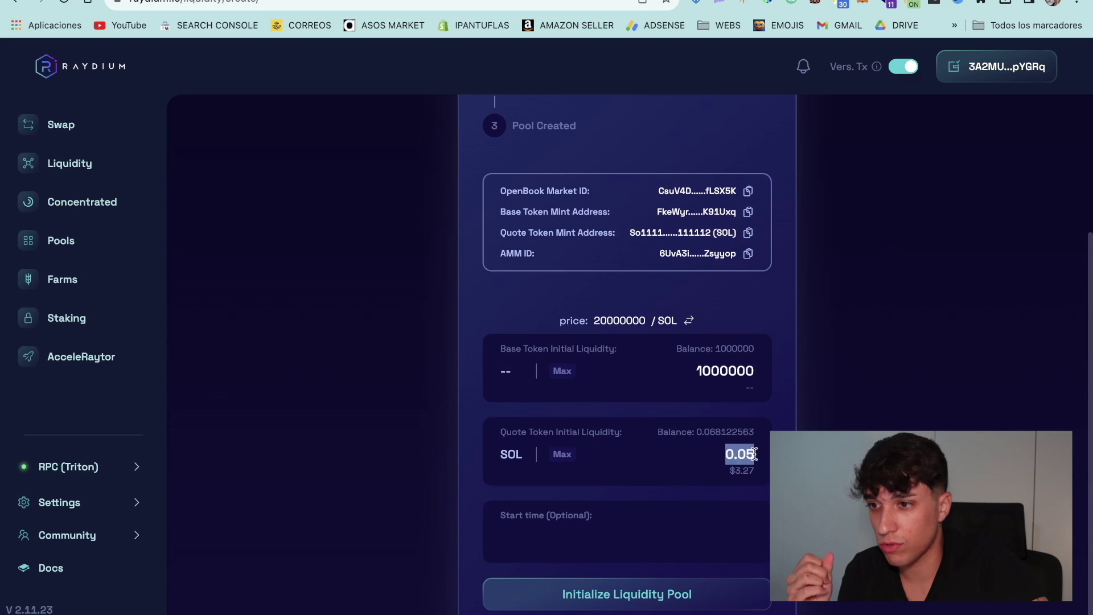
pyautogui.click(582, 520)
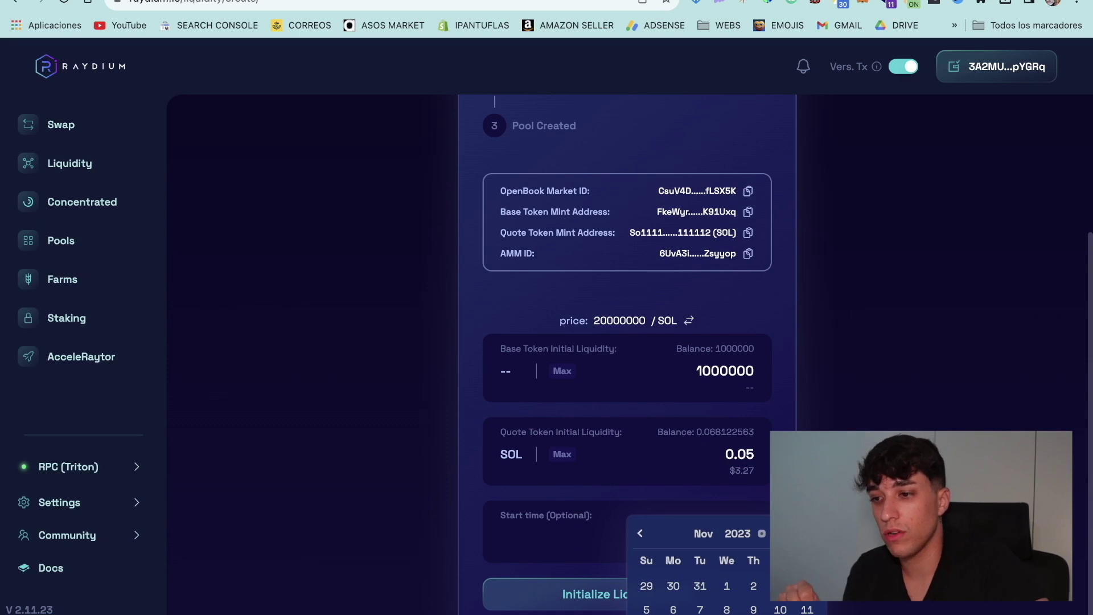
pyautogui.click(663, 489)
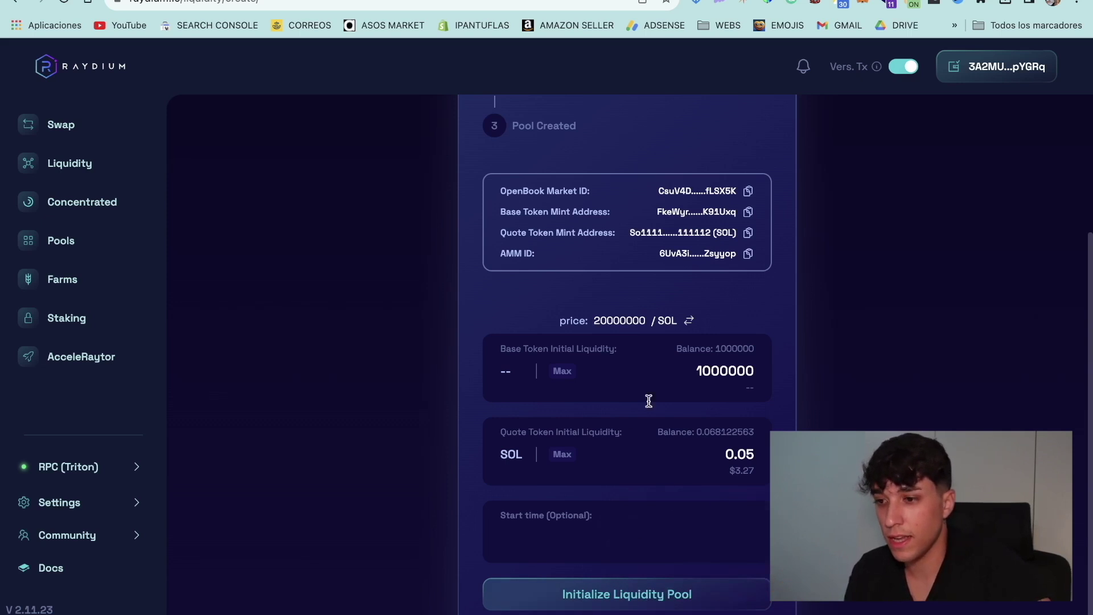
pyautogui.click(643, 593)
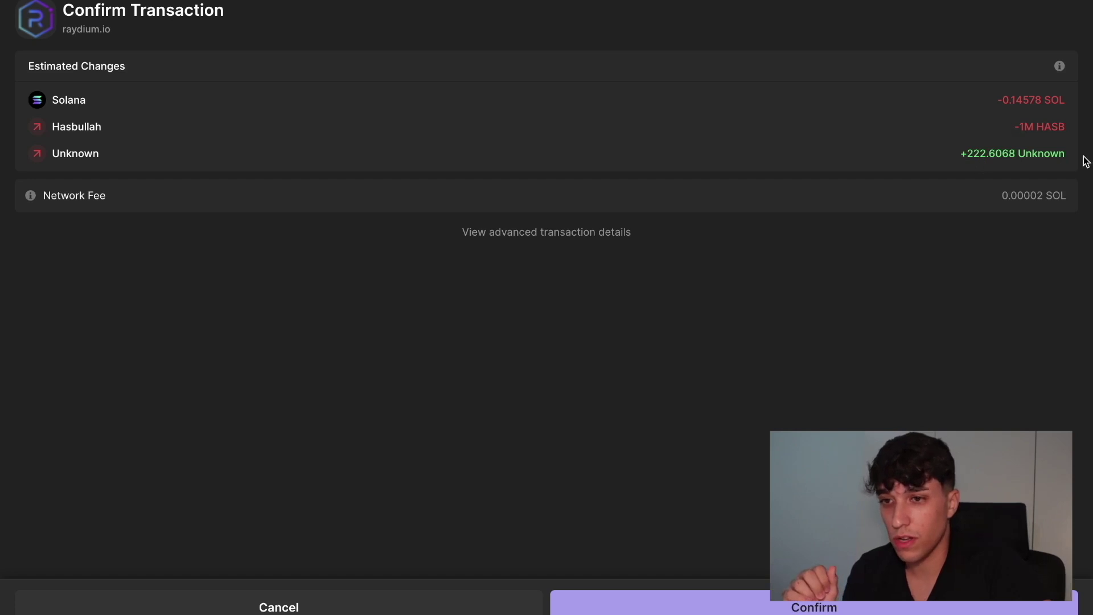
# - Approve the Phantom transaction spending 1M HASB and 0.14578 SOL to initialize the pool
pyautogui.click(617, 610)
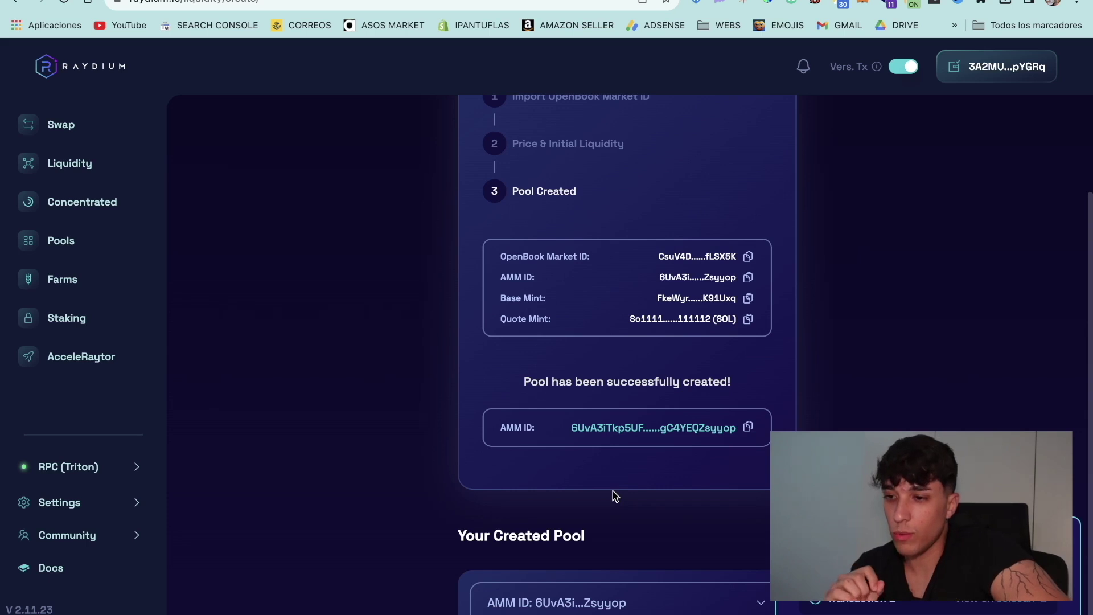
# - Highlight the 'Pool has been successfully created!' message showing the new AMM ID
pyautogui.moveTo(524, 385); pyautogui.dragTo(690, 387)
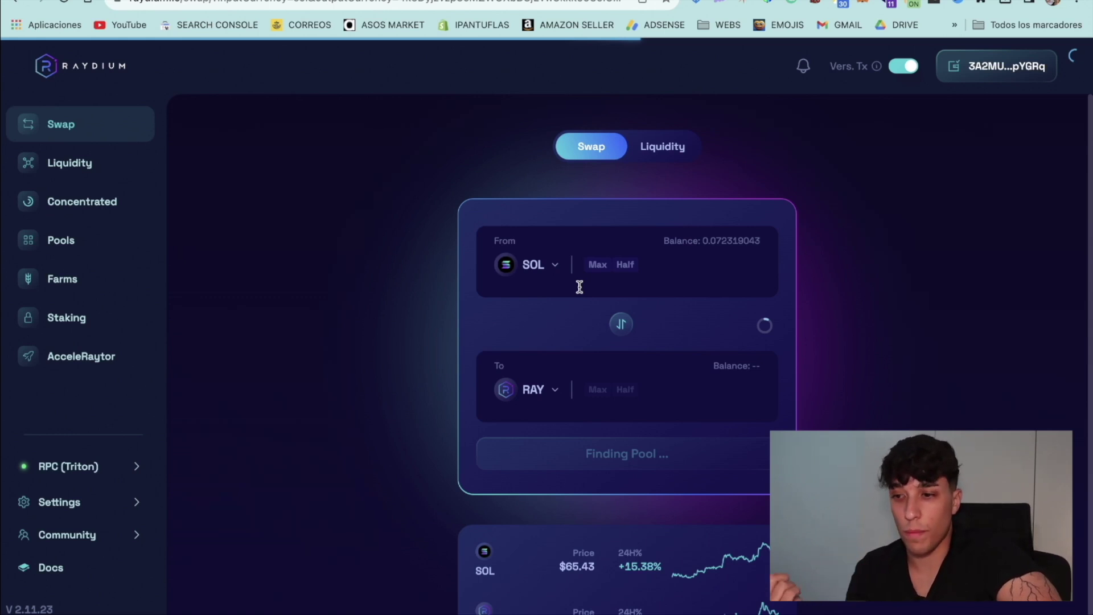
# - Search the To-token list by pasting the HASB mint address
pyautogui.click(534, 391)
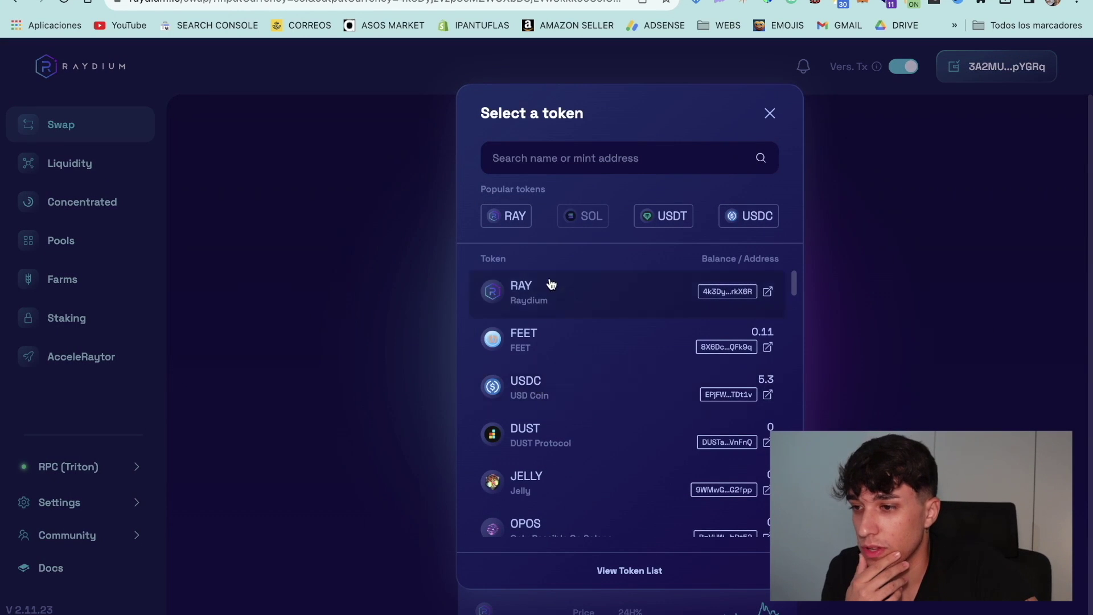
pyautogui.scroll(-3, 610, 369)
pyautogui.scroll(3, 609, 366)
pyautogui.scroll(-1, 612, 362)
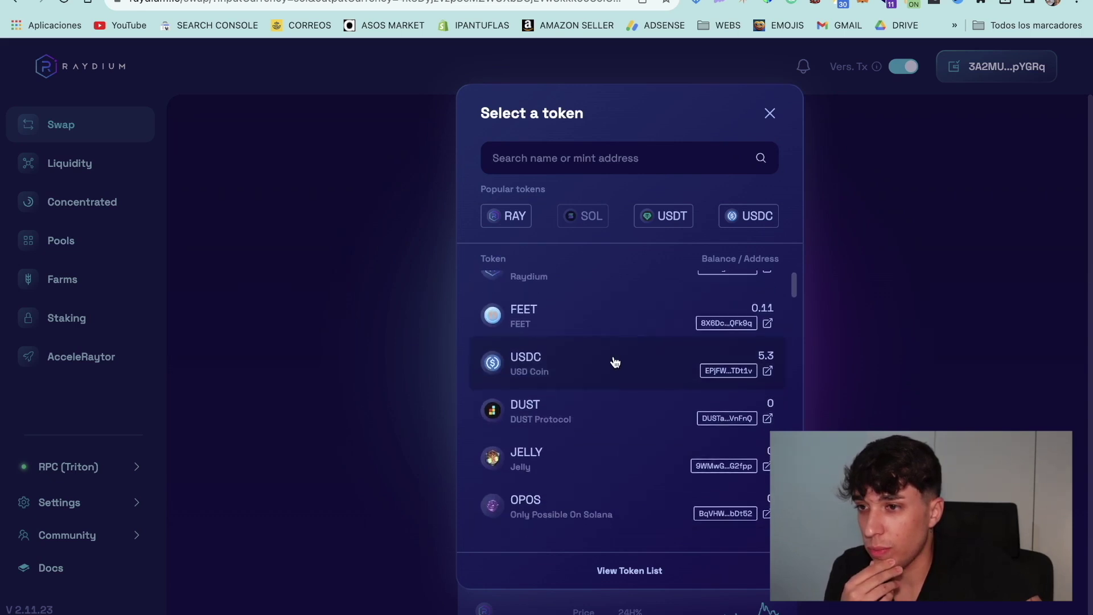
pyautogui.scroll(1, 614, 353)
pyautogui.click(624, 163)
pyautogui.press('super+v')
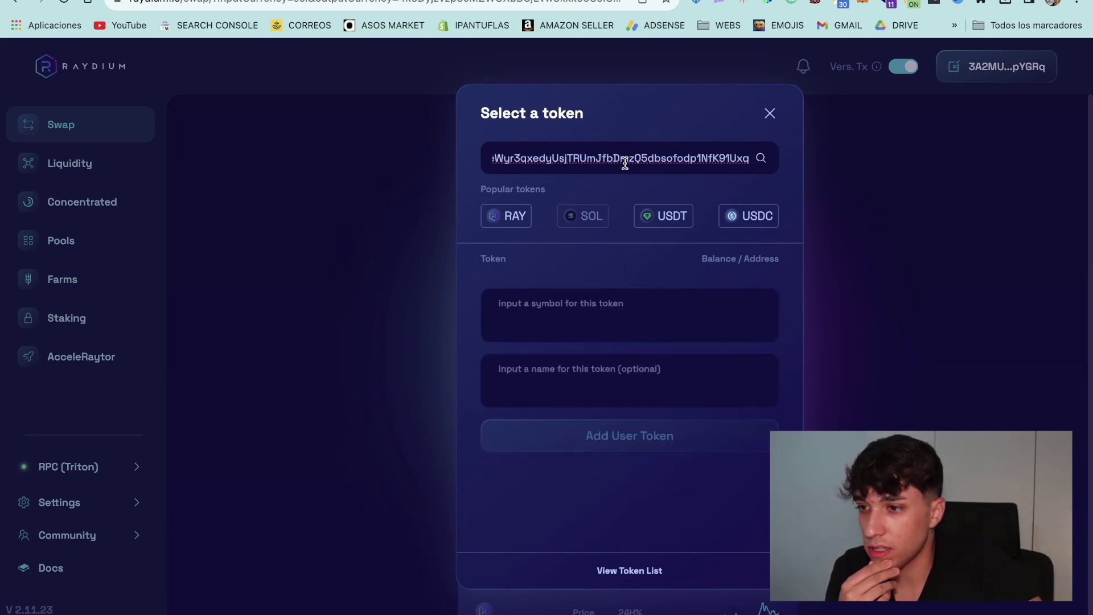
# - Add custom token HASB named 'Hasbullah', select it as the receive token and confirm
pyautogui.click(596, 333)
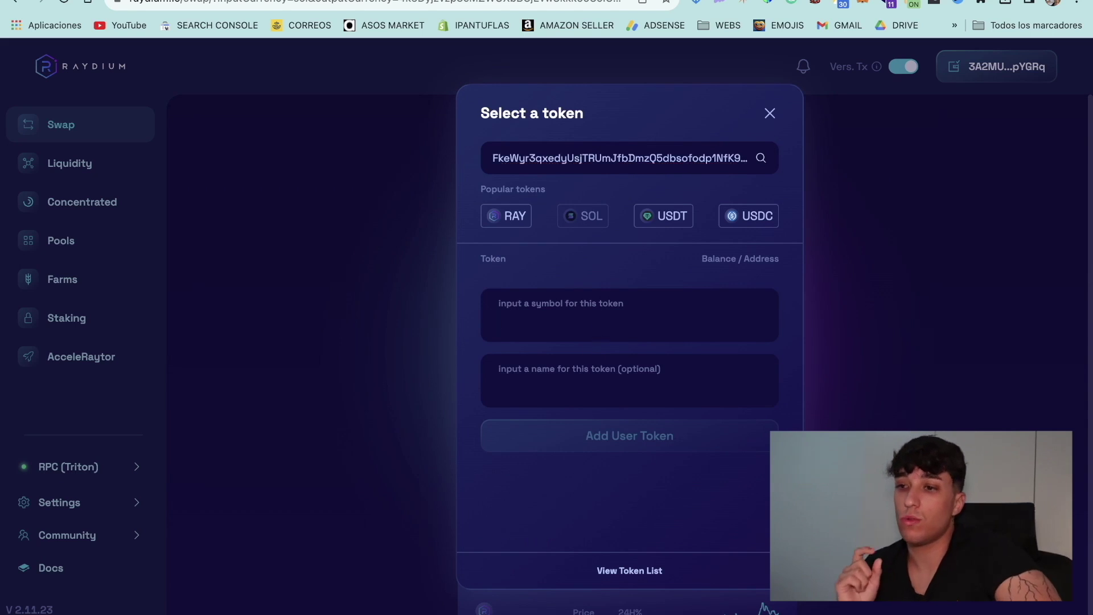
pyautogui.write('HASB')
pyautogui.click(602, 387)
pyautogui.write('Ha')
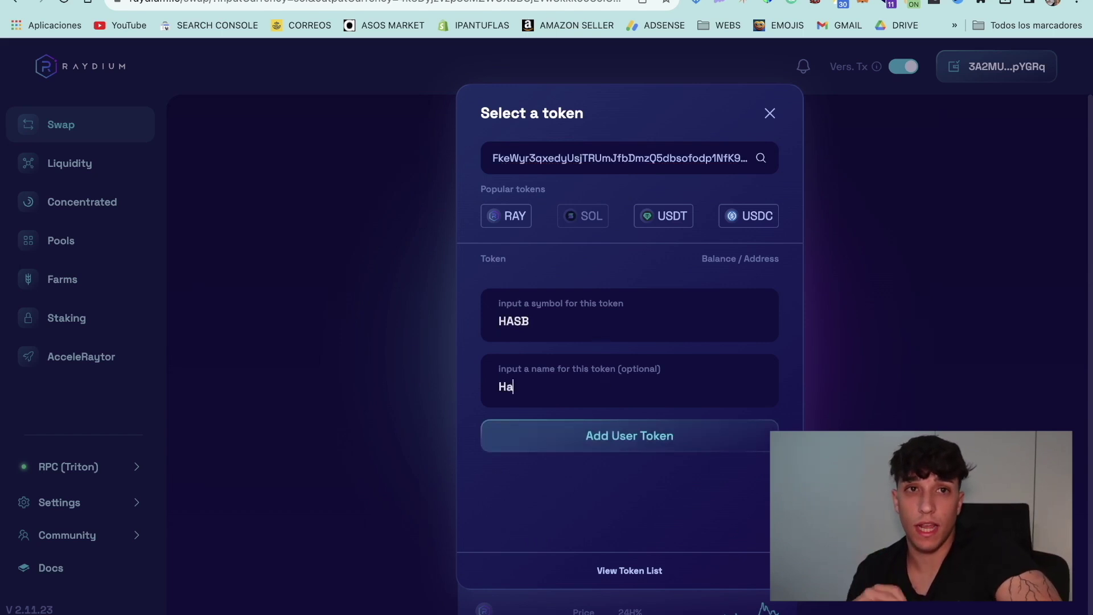
pyautogui.write('sbullah')
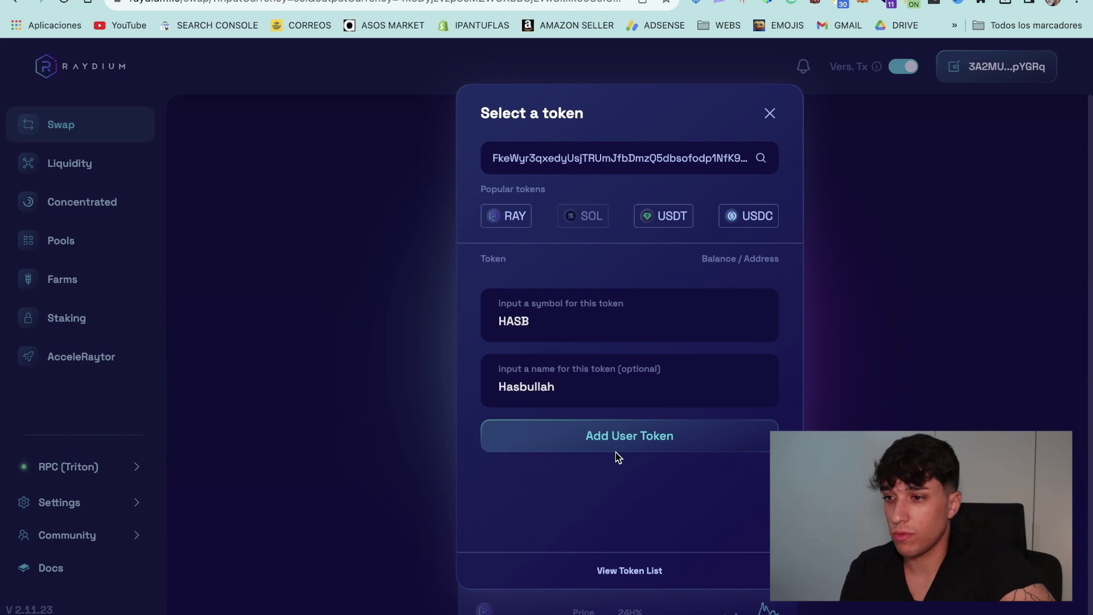
pyautogui.click(618, 447)
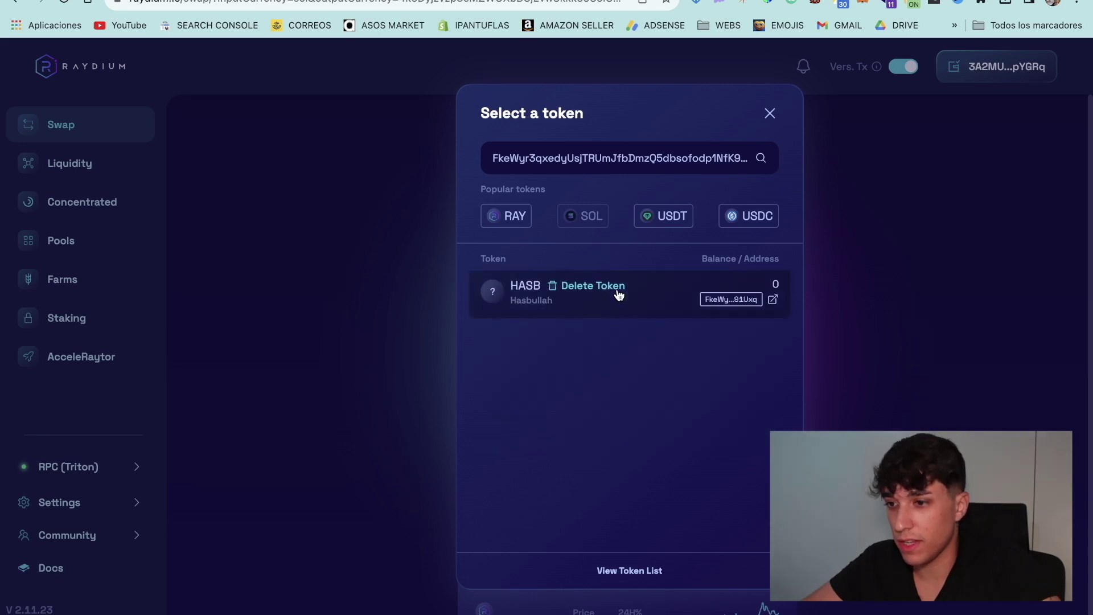
pyautogui.moveTo(618, 287); pyautogui.dragTo(621, 302)
pyautogui.click(629, 310)
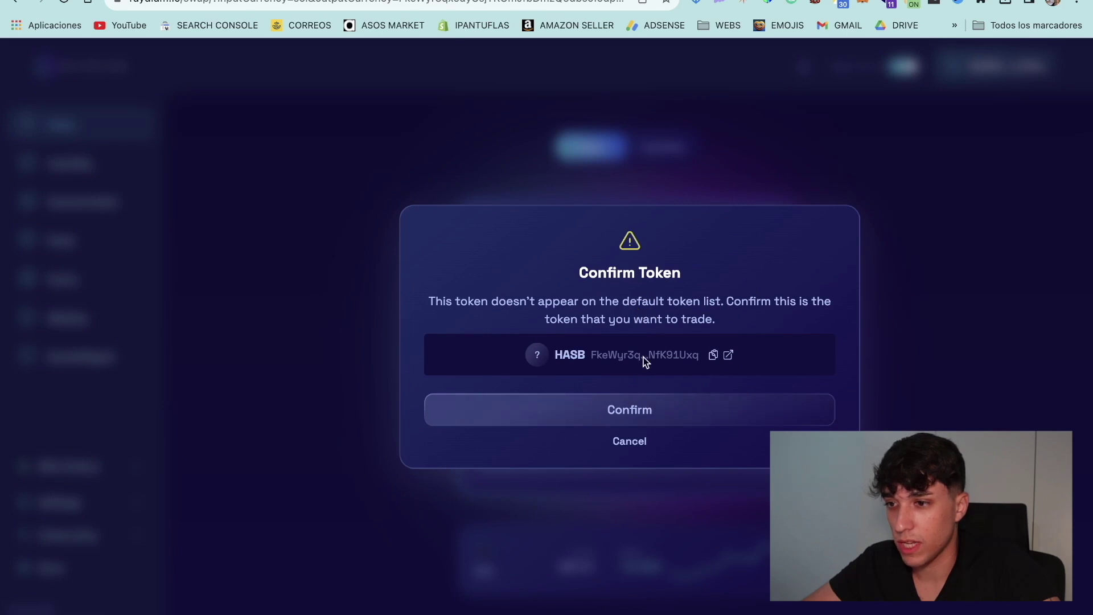
pyautogui.click(663, 410)
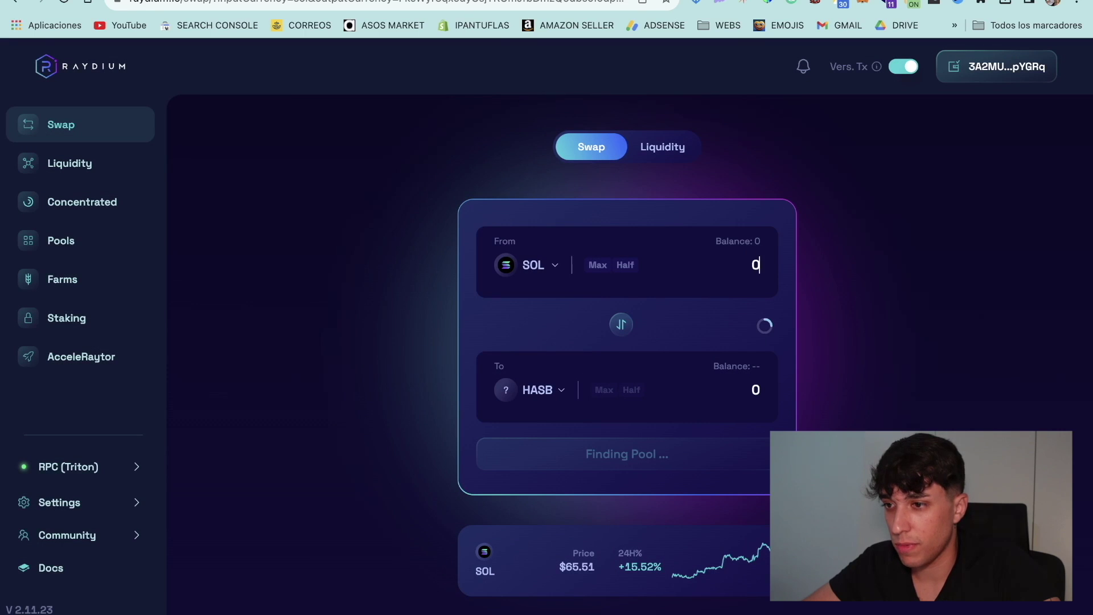
# - Enter .02 as the SOL amount to swap into HASB
pyautogui.write('.0')
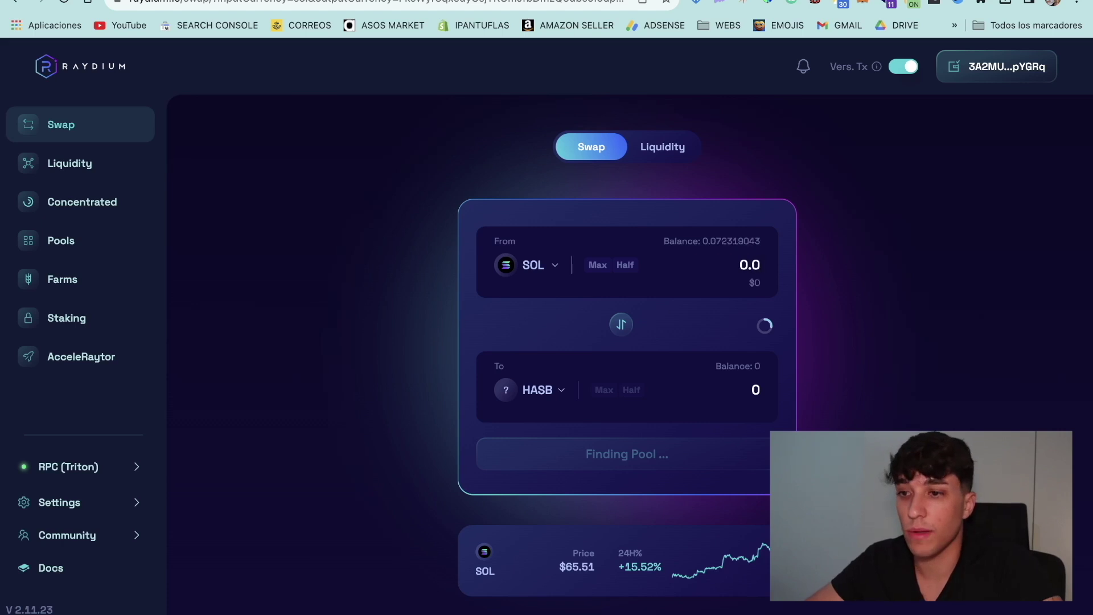
pyautogui.write('2')
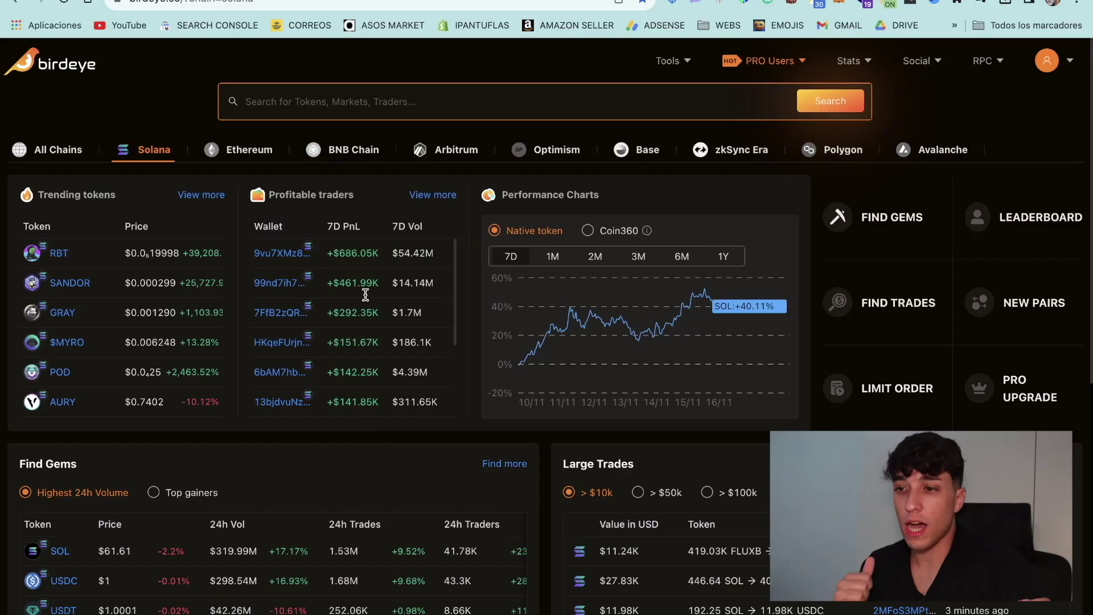
# - Search Birdeye for 'hasbullah' and open the HASB - Hasbullah token page with $215.57 24h volume
pyautogui.click(310, 102)
pyautogui.write('hasbullah')
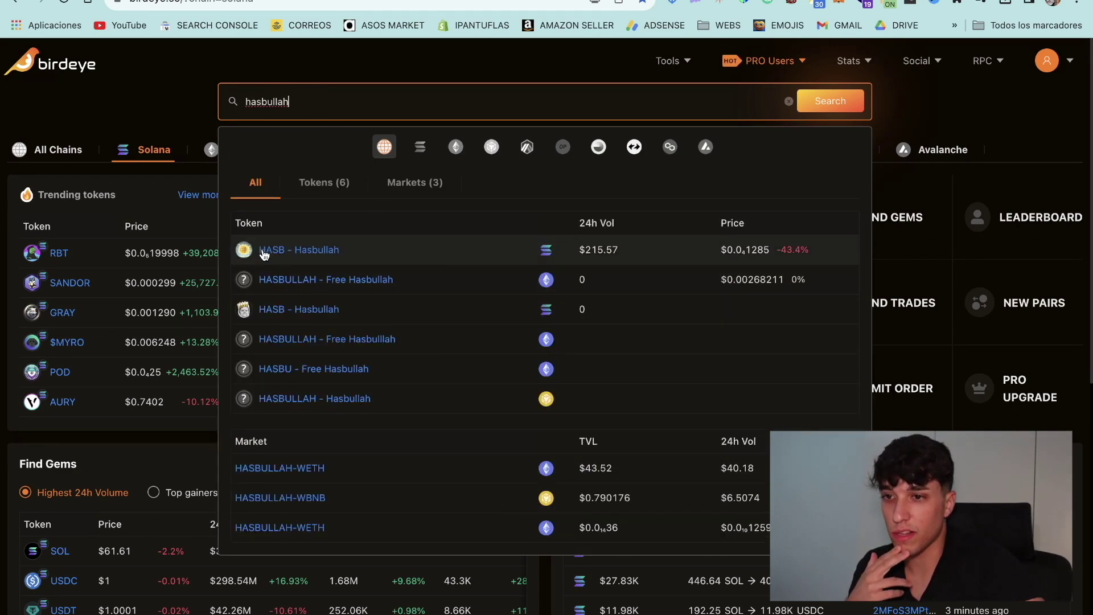
pyautogui.moveTo(637, 248); pyautogui.dragTo(557, 254)
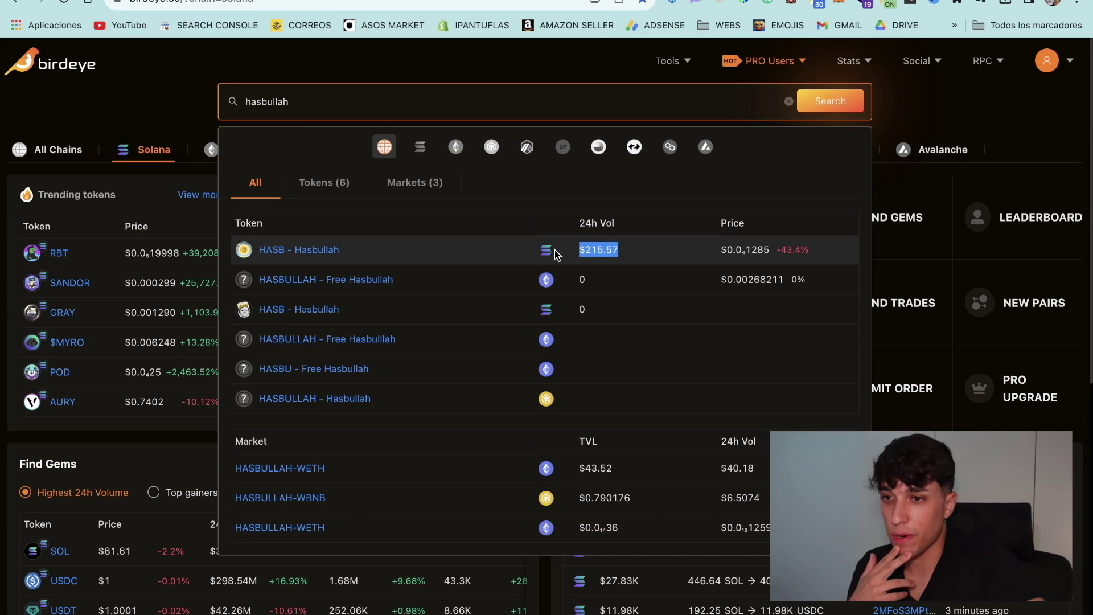
pyautogui.click(589, 259)
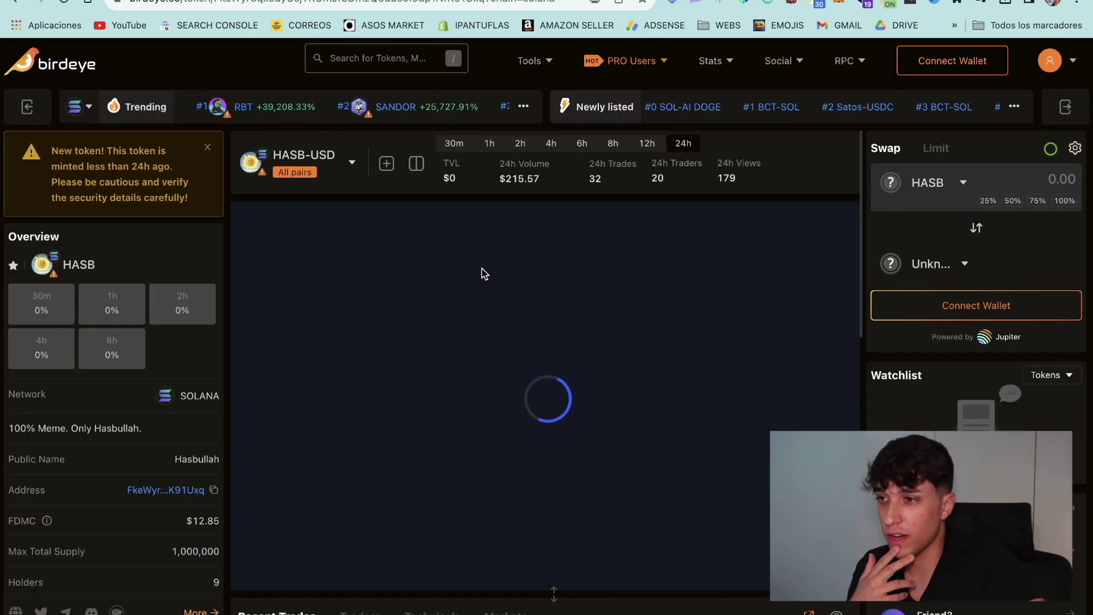